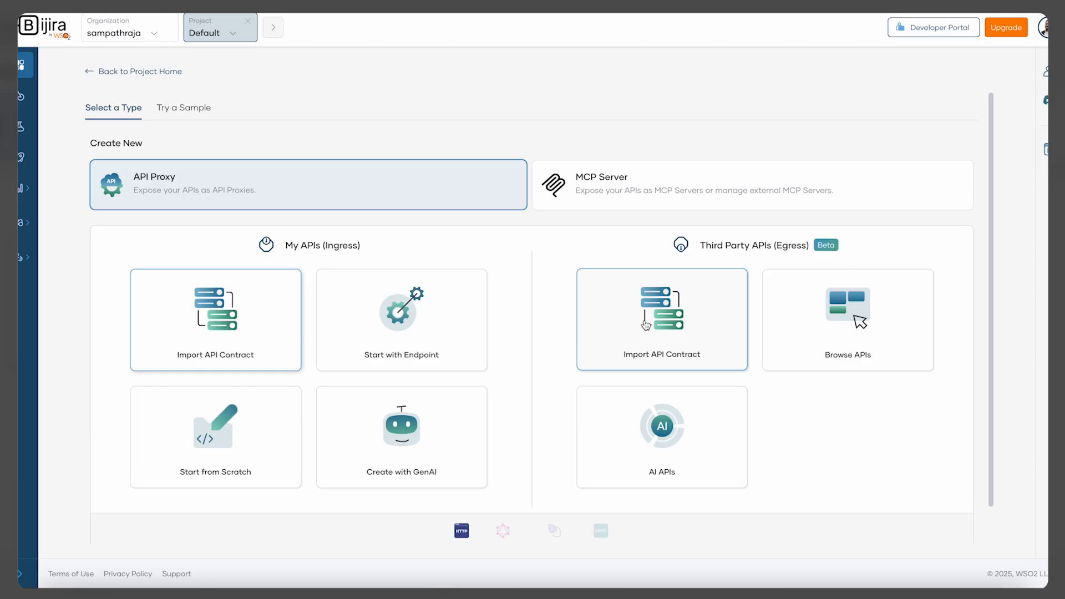
Preview the third-party Import API Contract and Browse APIs pages, returning to the create list each time
click(656, 317)
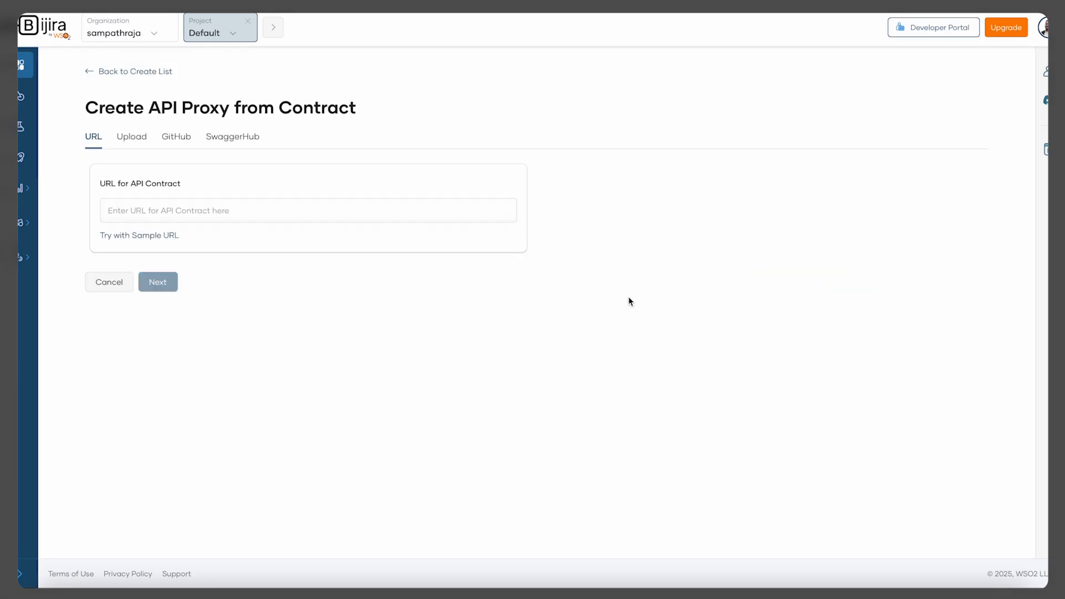
click(100, 73)
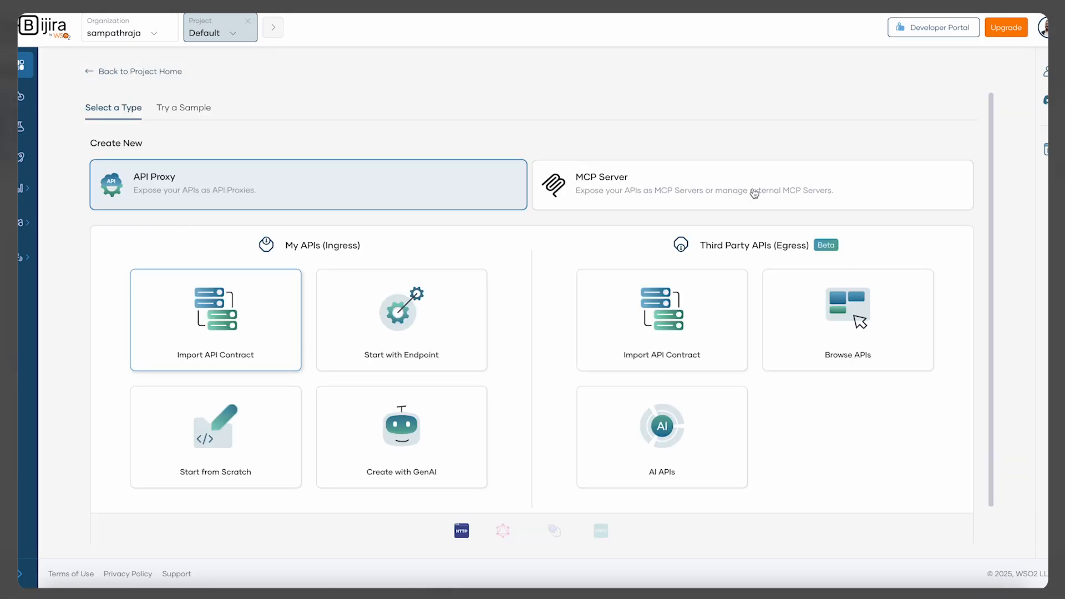
click(860, 316)
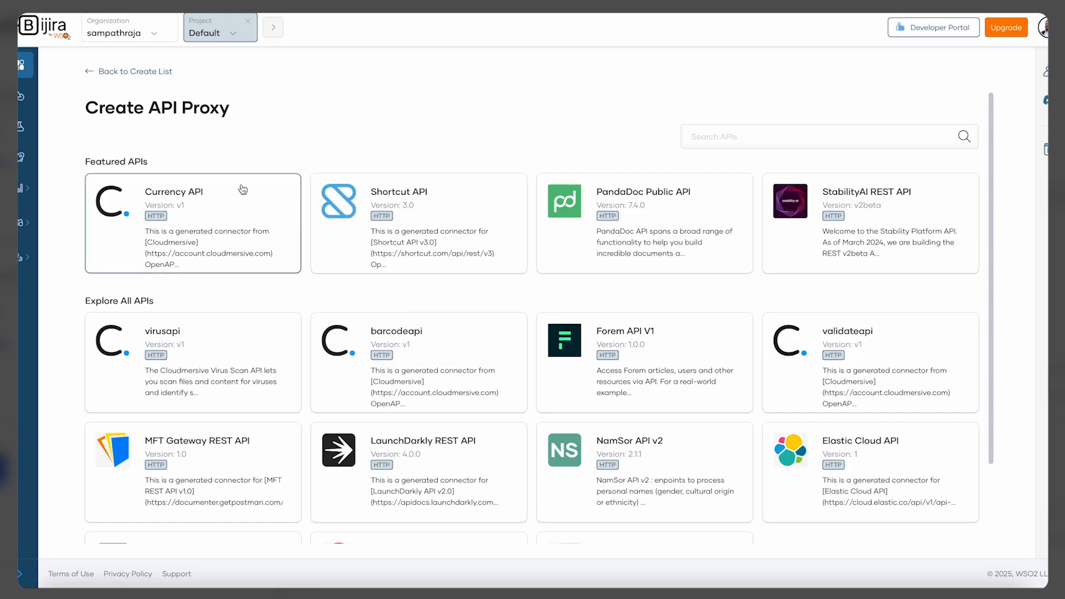
click(132, 72)
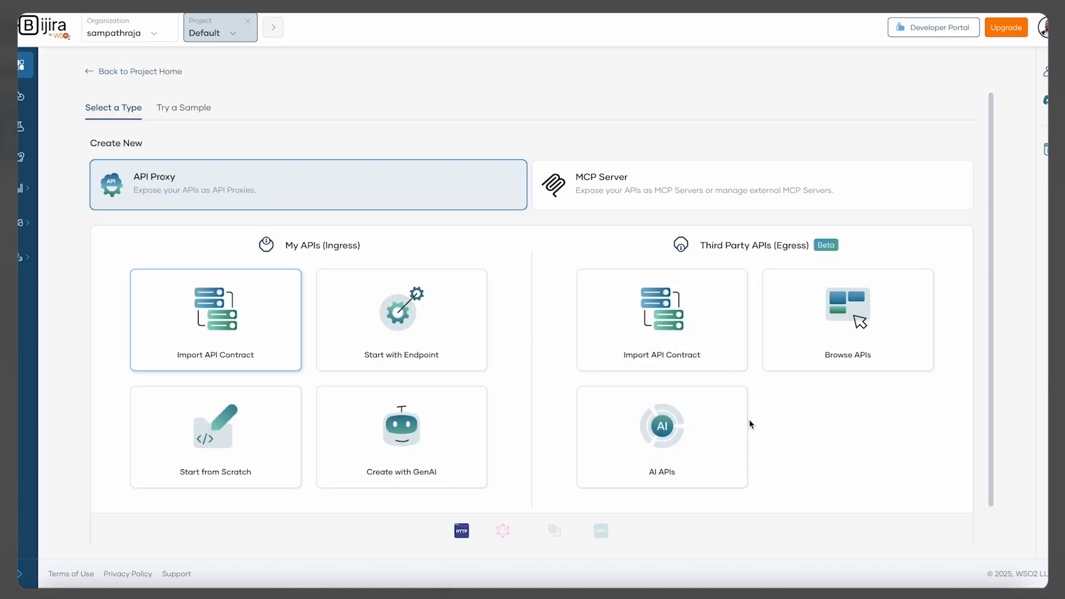
Start creating an AI API proxy from the OpenAI API template
scroll(751, 423, down, 1)
click(663, 400)
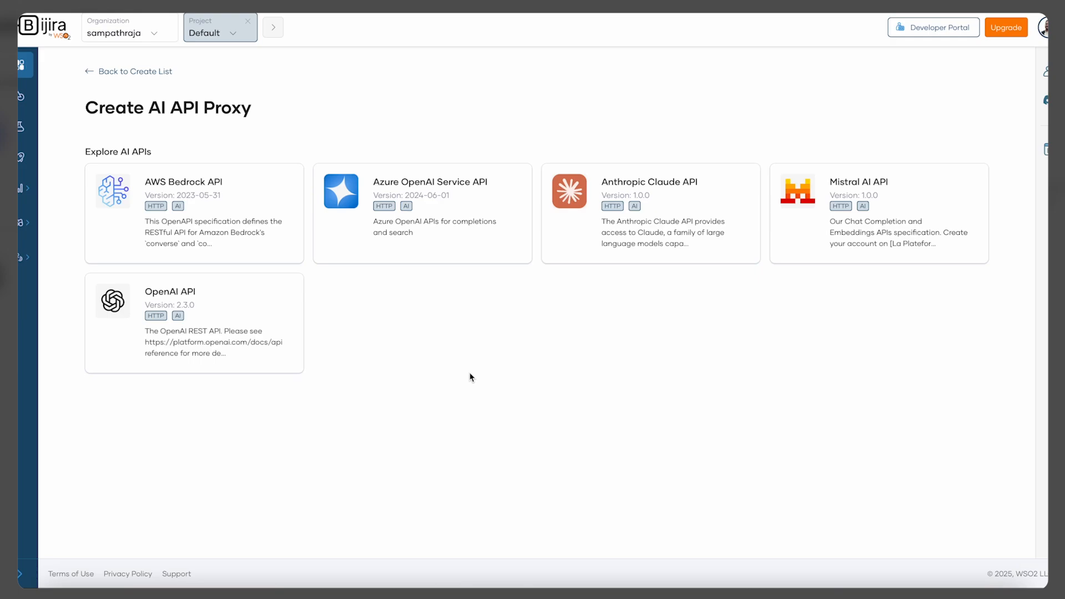
click(225, 315)
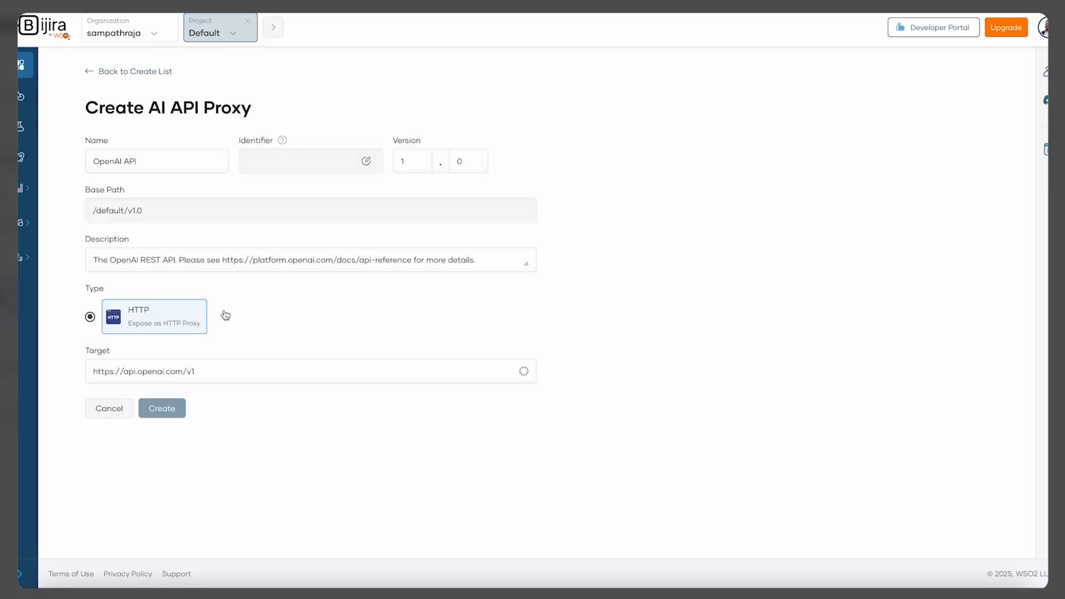
click(159, 161)
text(Sample)
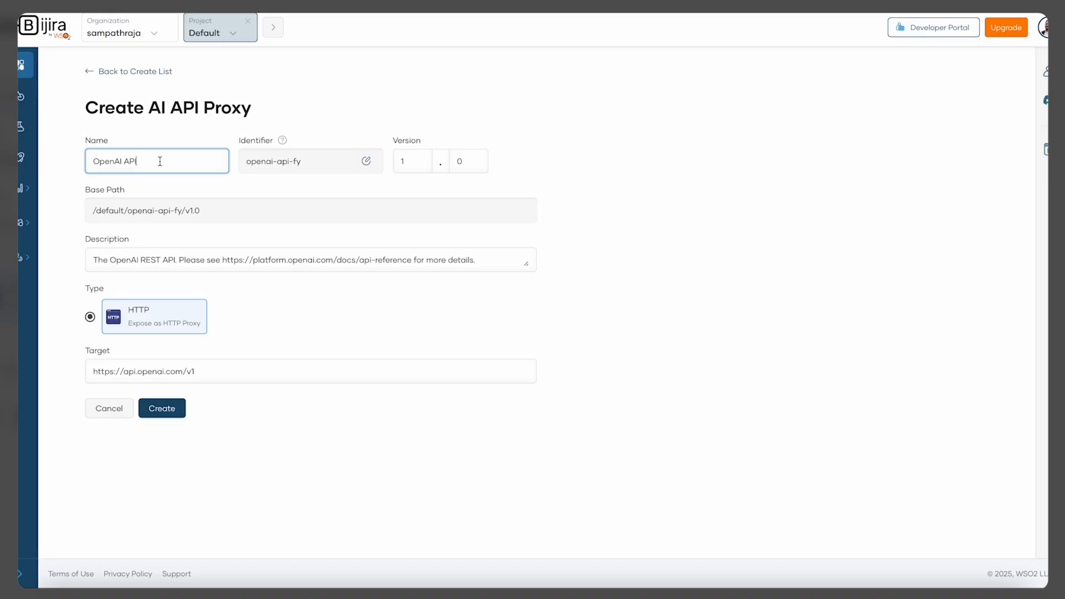
text(1)
click(176, 260)
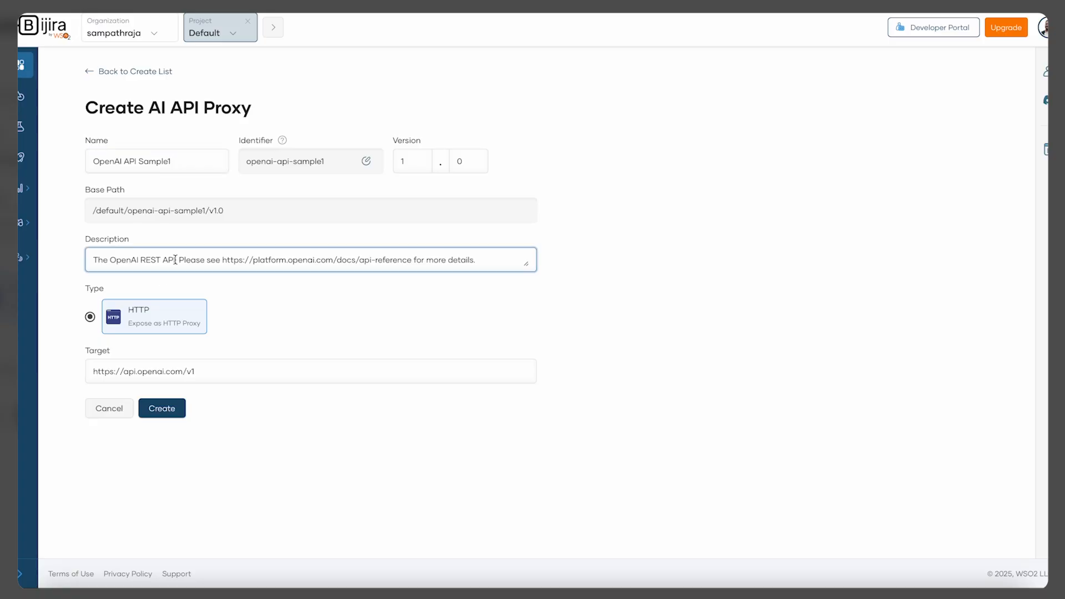
click(148, 371)
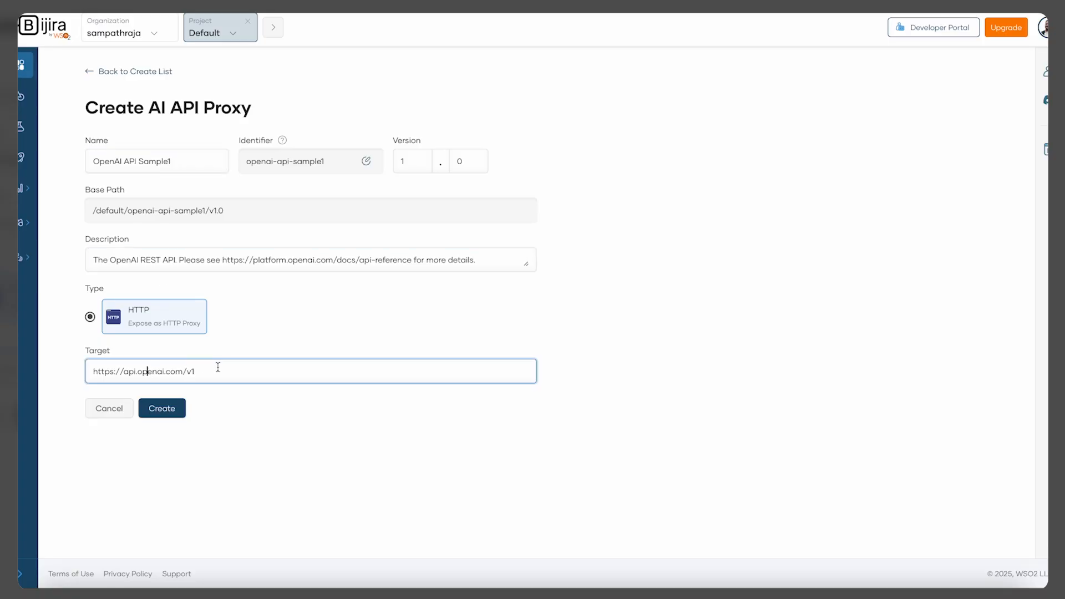
click(219, 453)
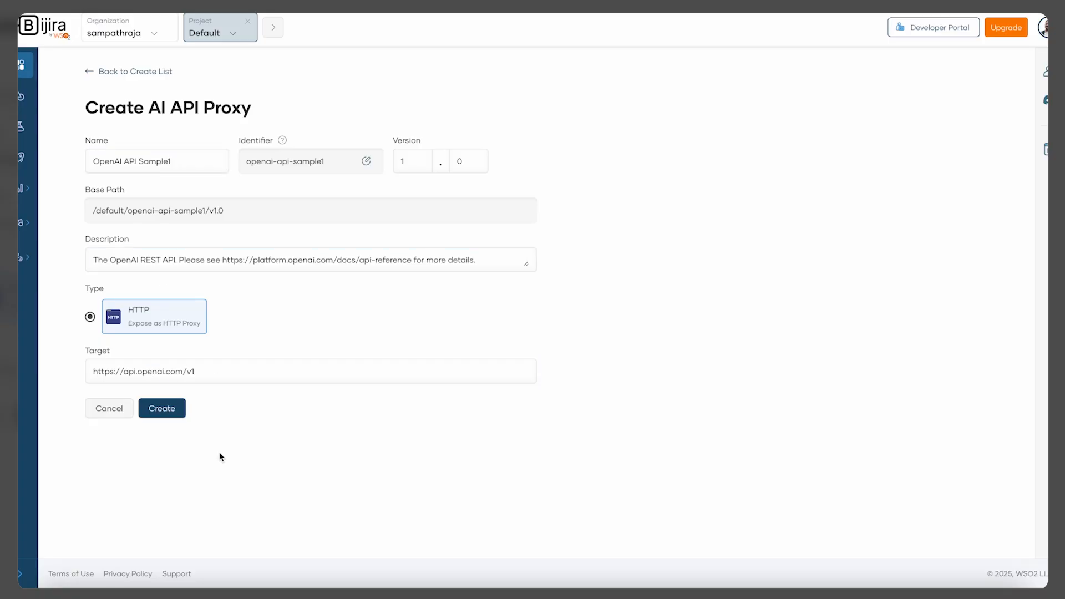
click(173, 411)
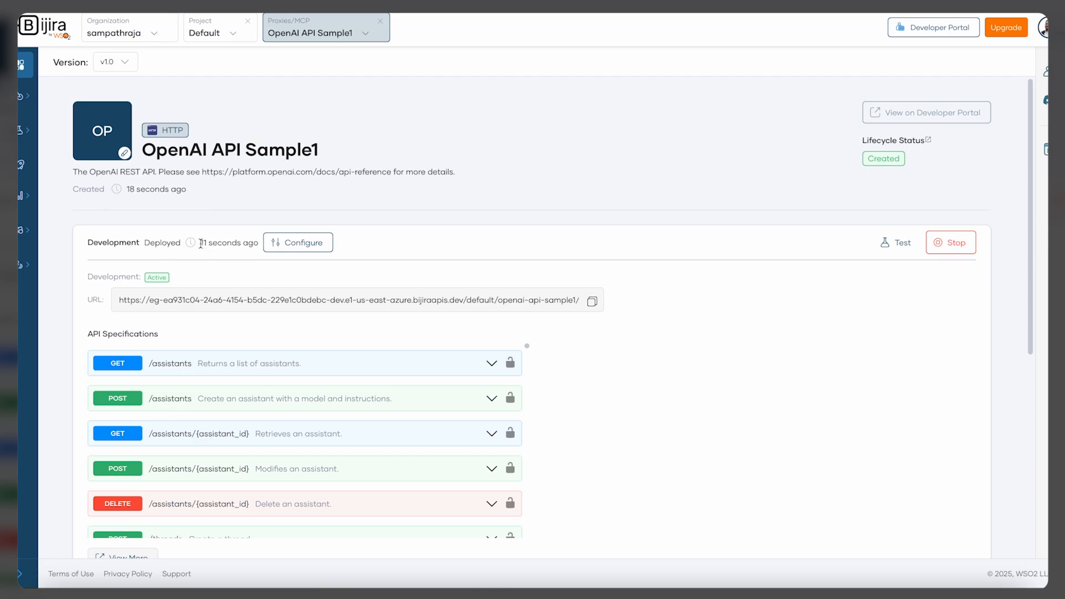
Review the proxy overview's development deployment, URL and API specifications
mouse_move(25, 69)
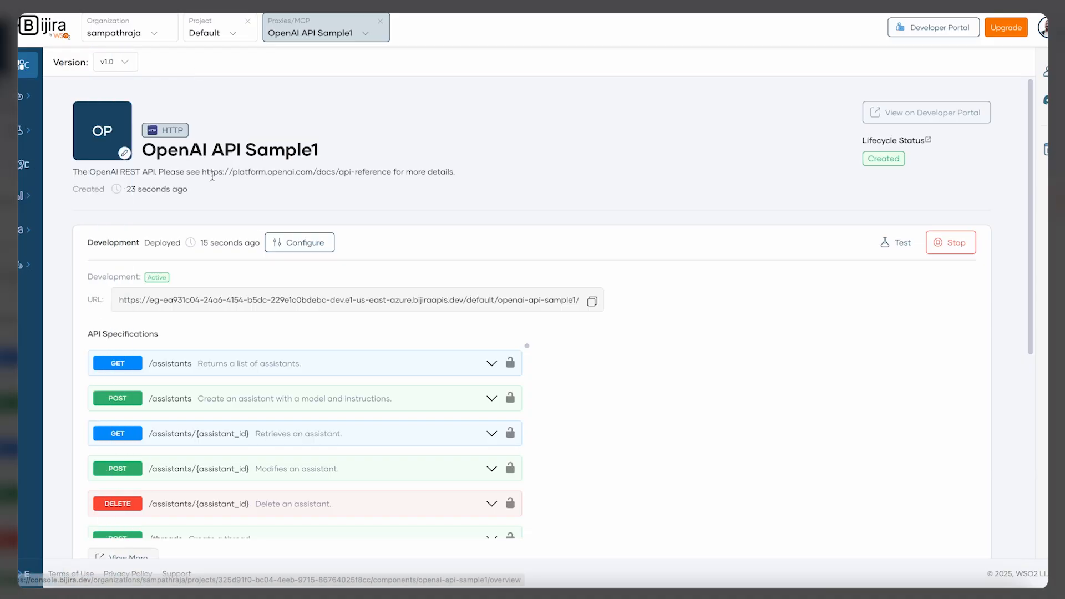
scroll(205, 228, down, 2)
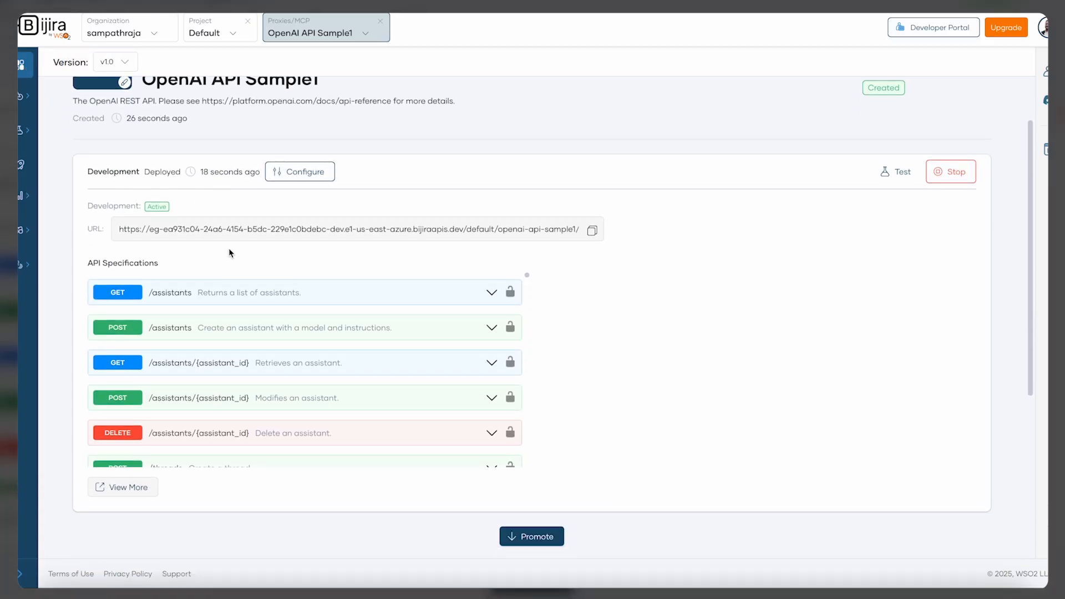
scroll(229, 248, down, 2)
scroll(266, 253, down, 1)
scroll(264, 252, up, 1)
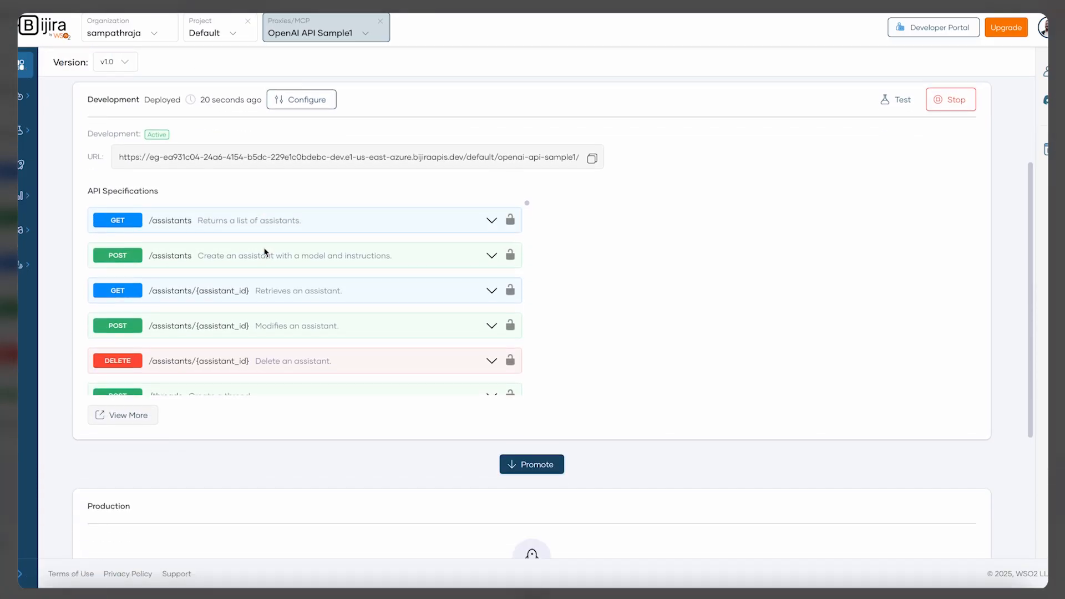
scroll(294, 303, down, 10)
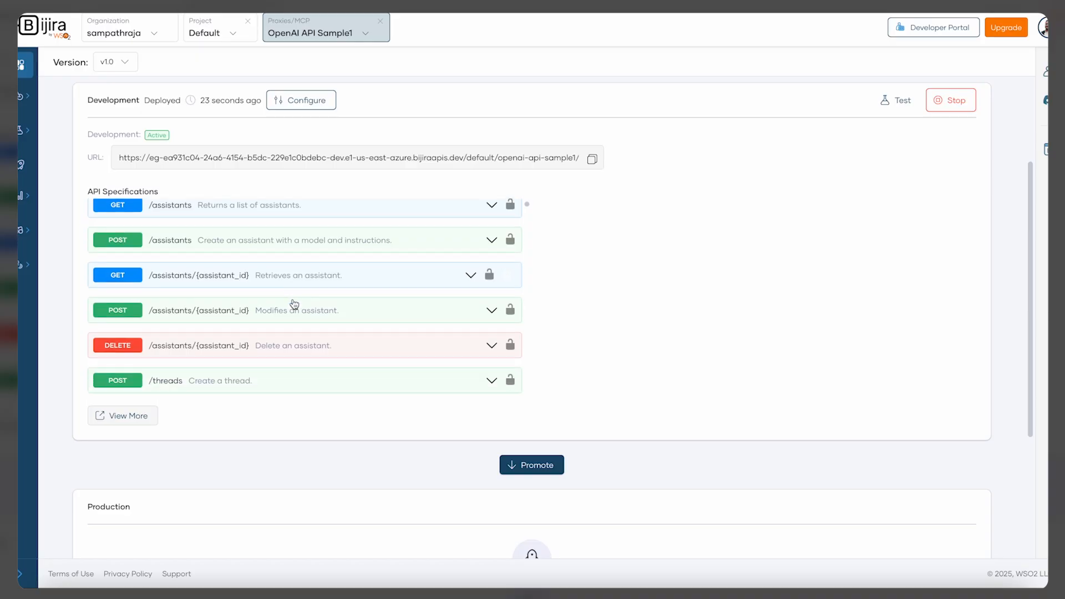
scroll(294, 303, down, 8)
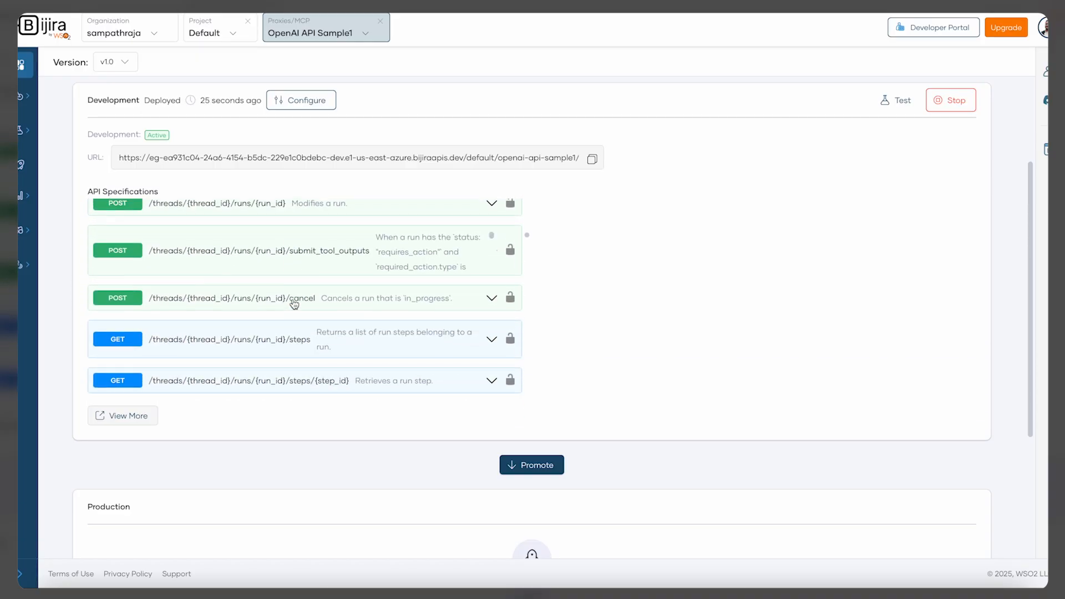
scroll(288, 388, down, 4)
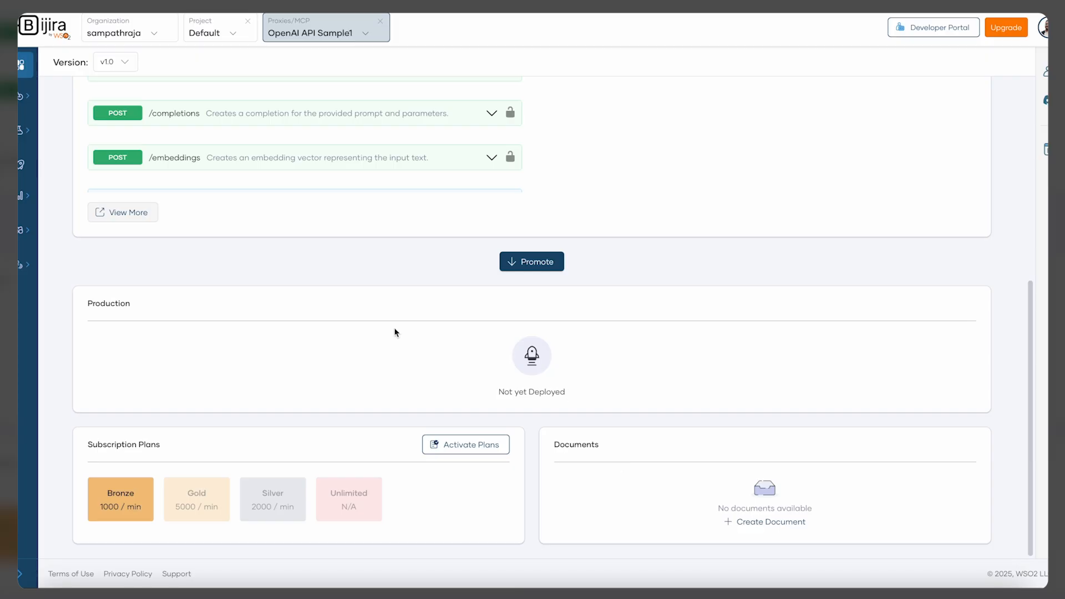
scroll(313, 336, up, 6)
scroll(313, 336, down, 20)
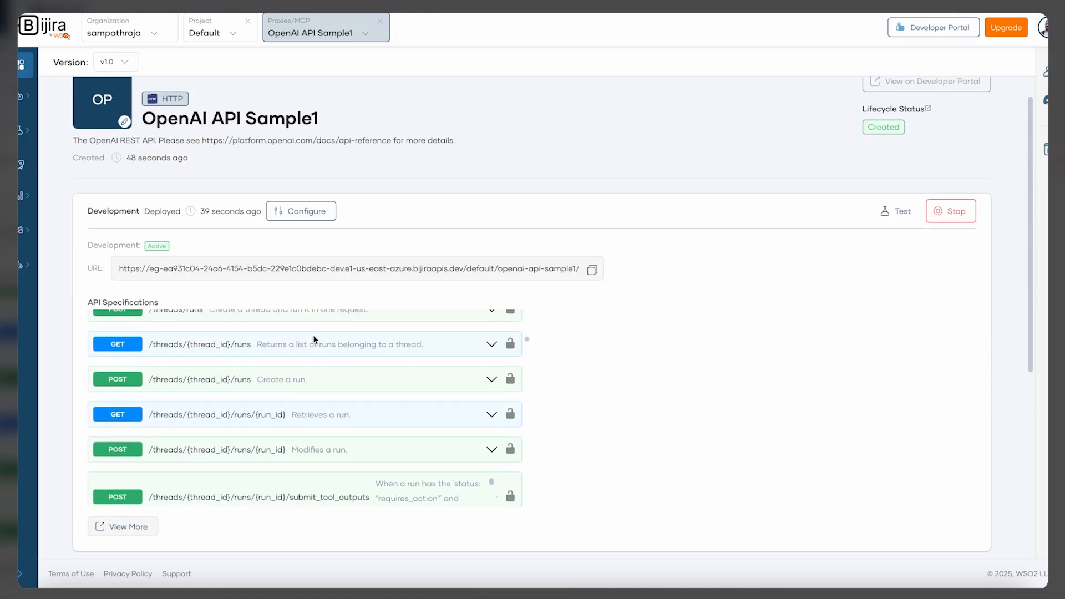
scroll(434, 169, up, 2)
Open the policy's service endpoint configuration and save its API key with the Authorization header
mouse_move(33, 164)
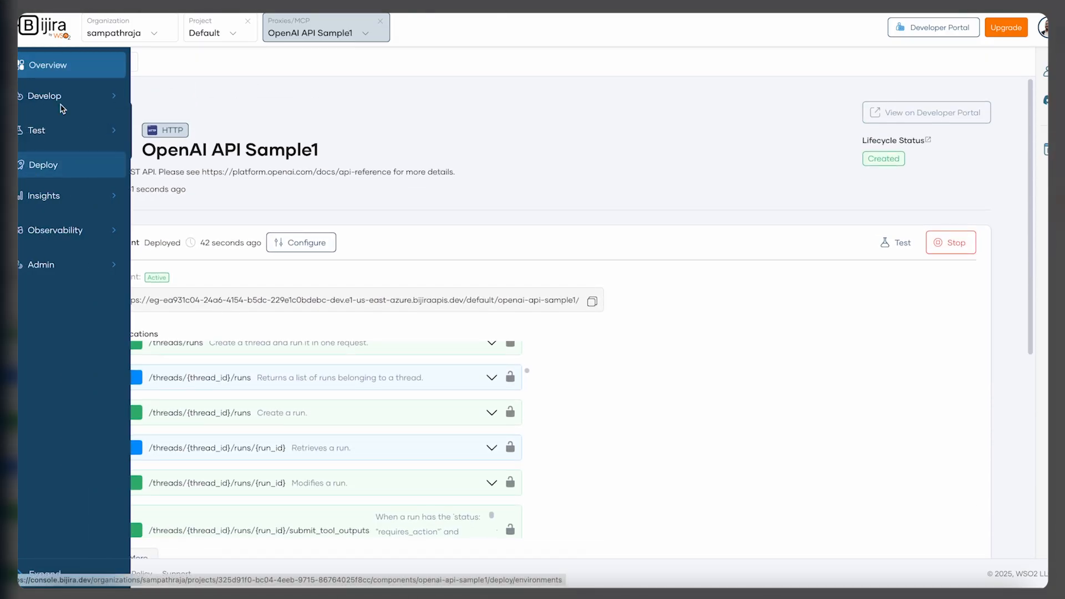
click(103, 98)
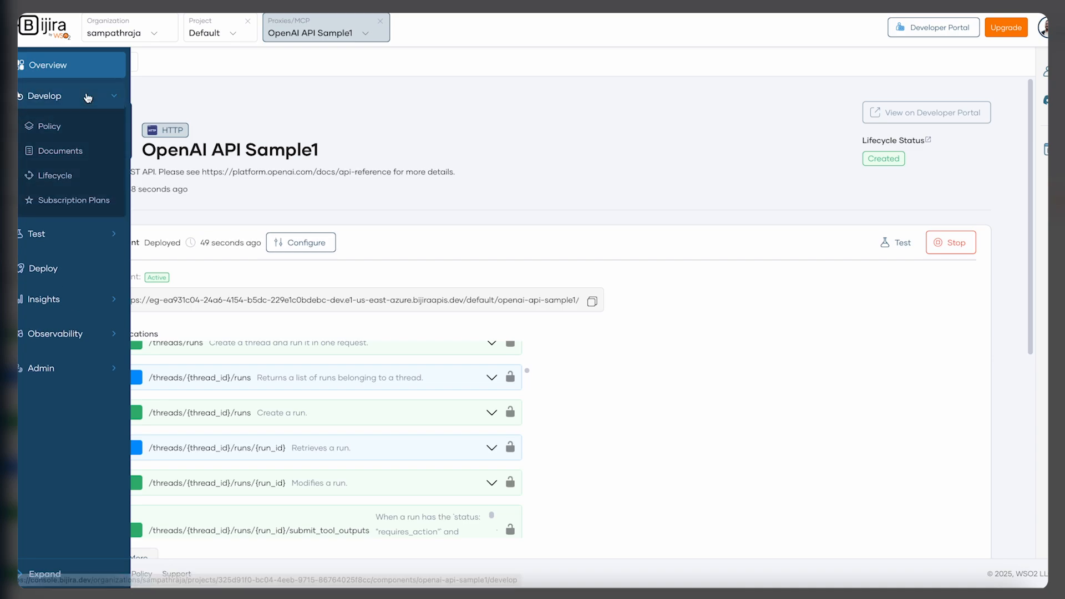
click(95, 129)
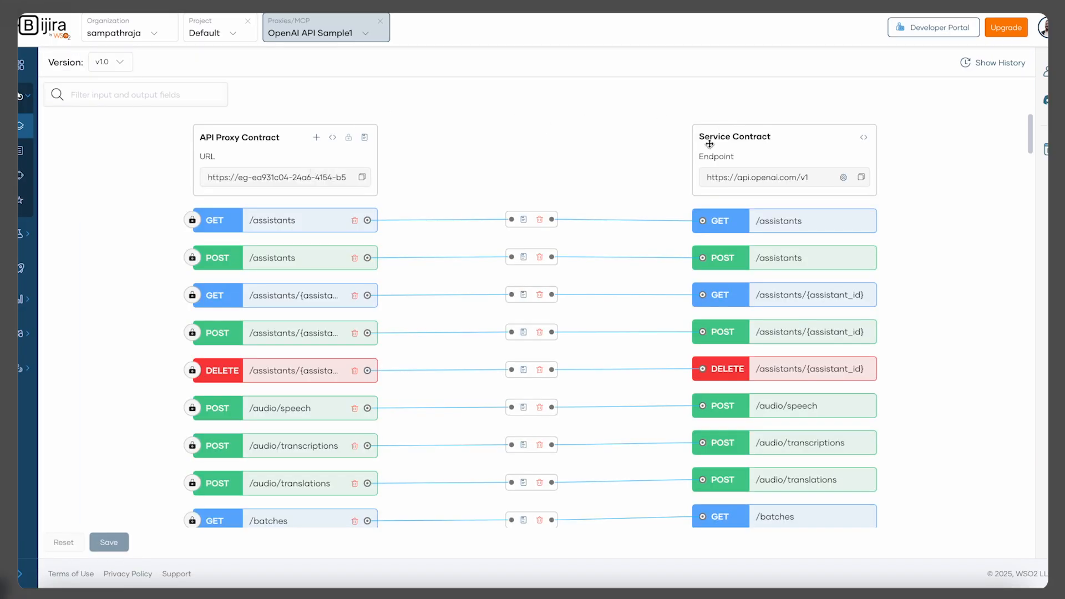
click(844, 178)
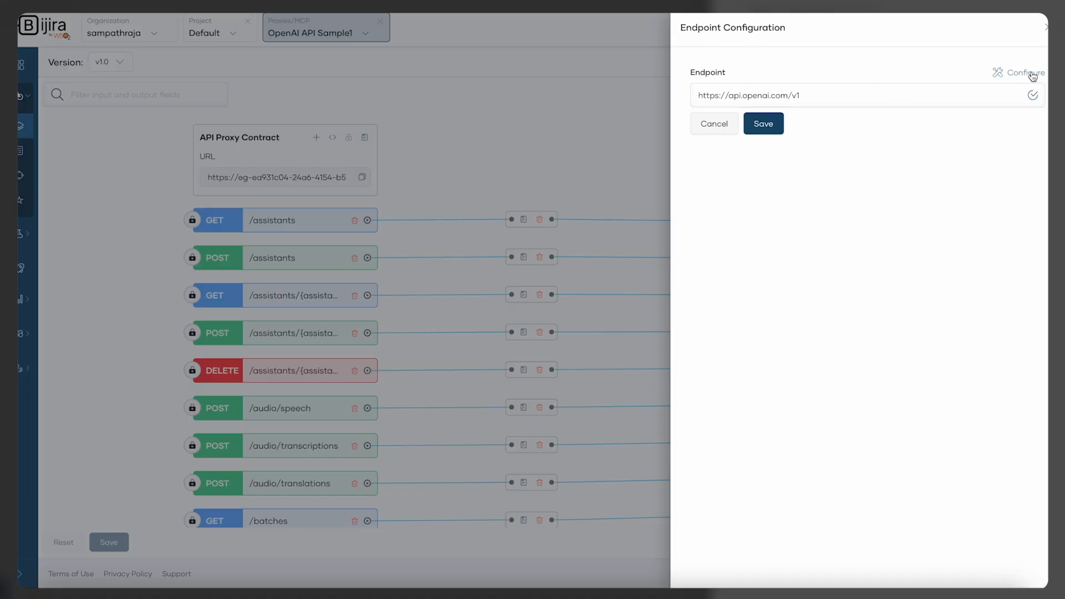
click(1029, 74)
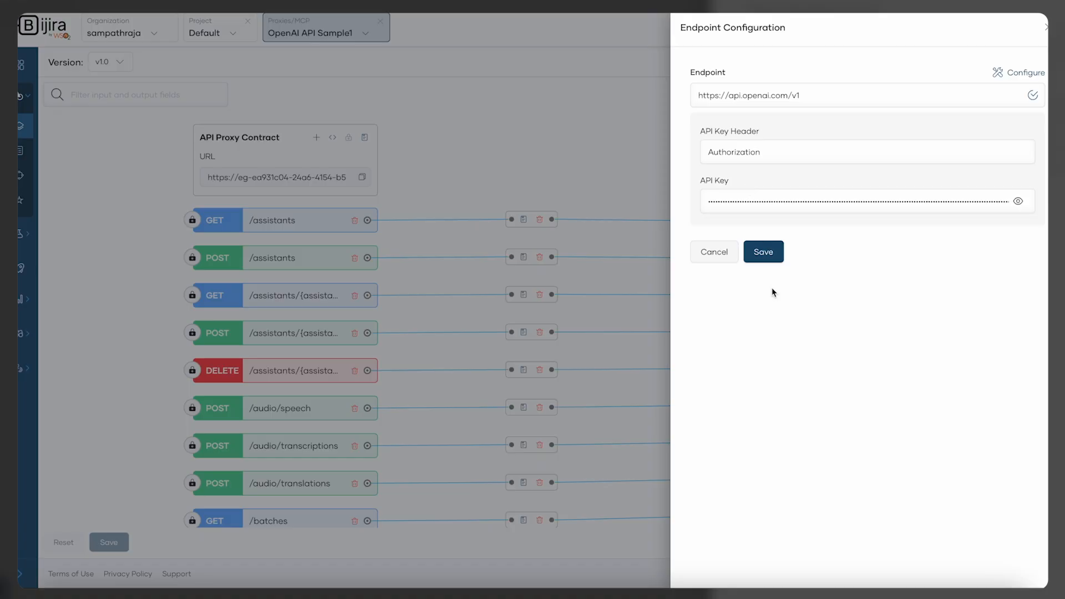
click(774, 254)
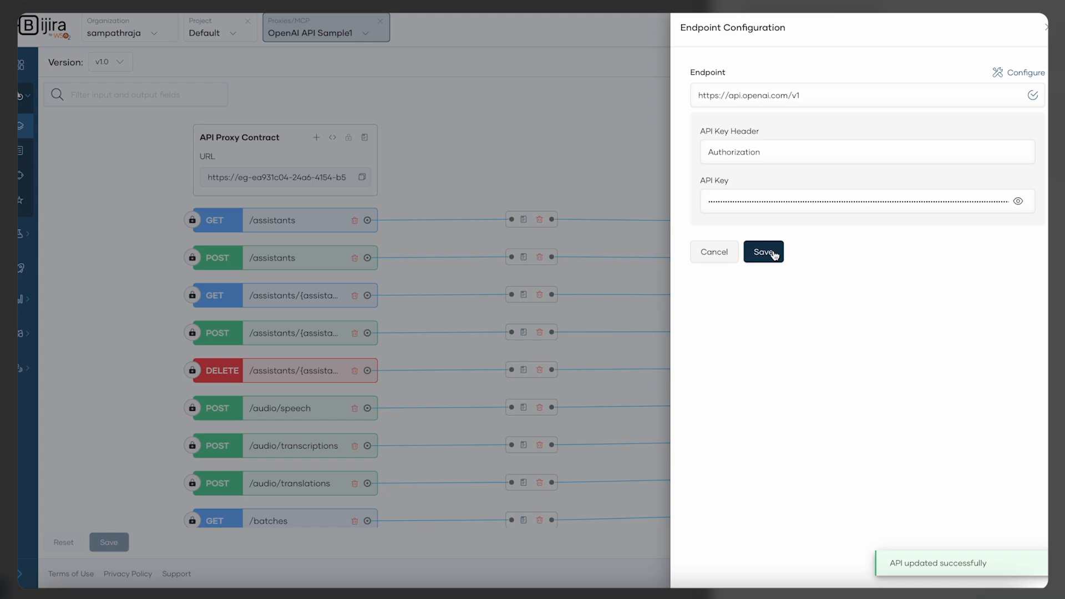
click(775, 256)
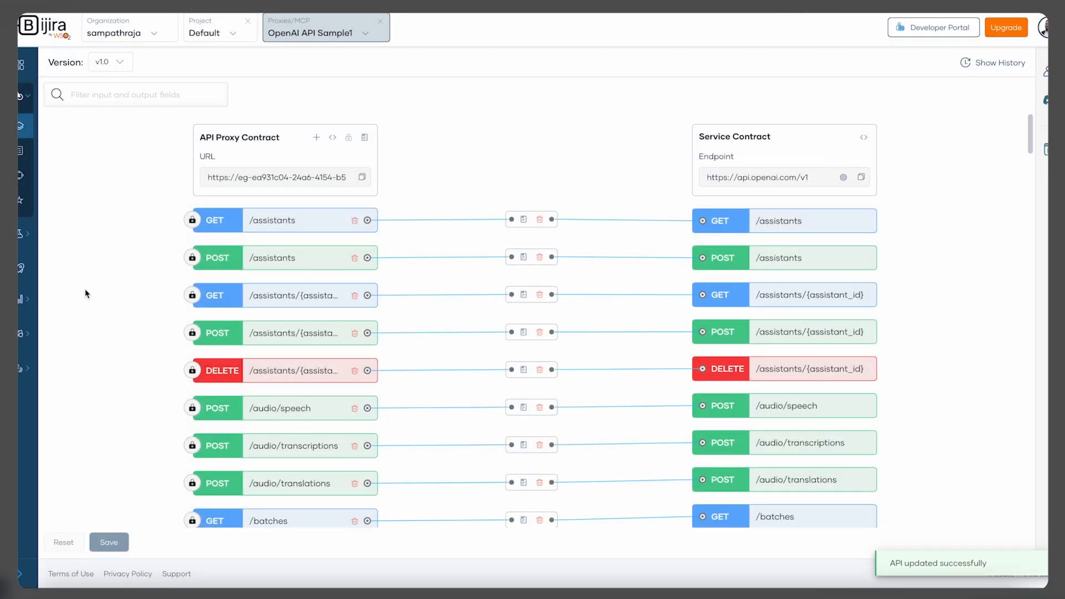
Redeploy the proxy to the Development environment
mouse_move(27, 277)
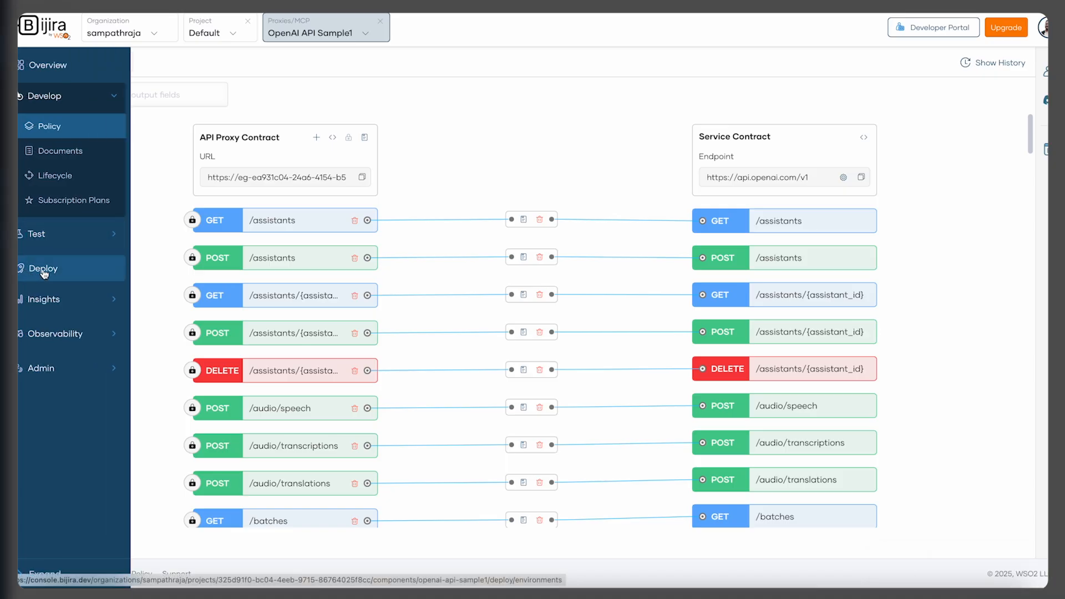
click(43, 271)
click(527, 361)
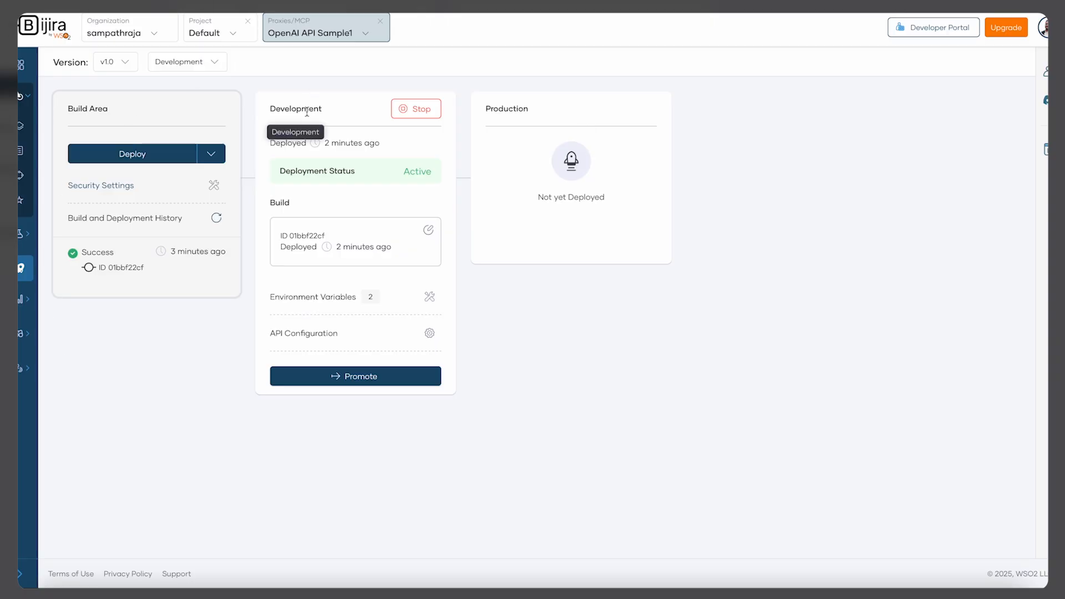
click(133, 156)
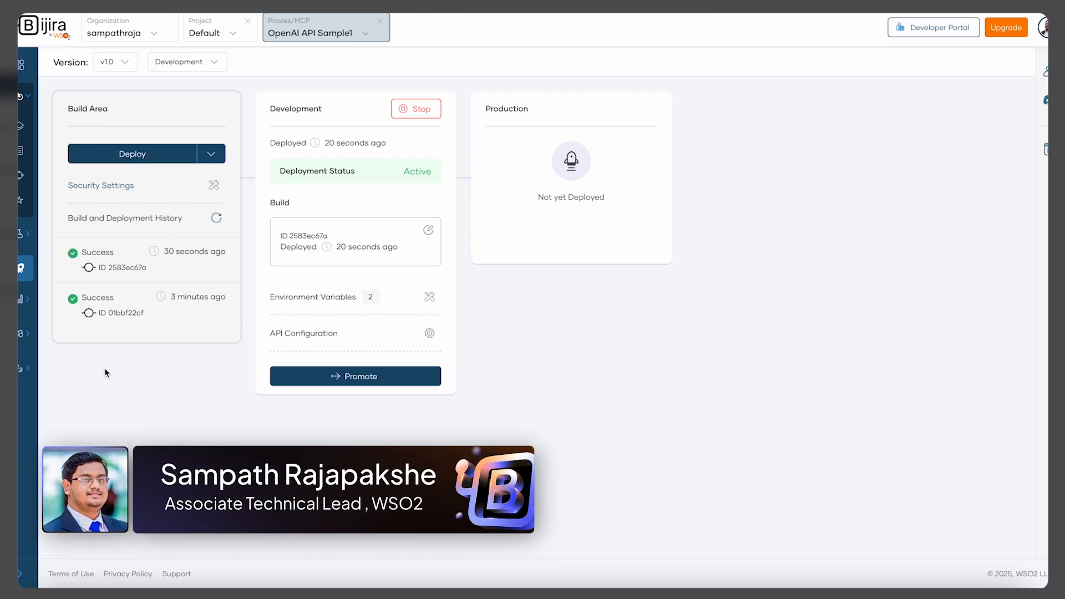
Open the test console and generate a test key
mouse_move(34, 302)
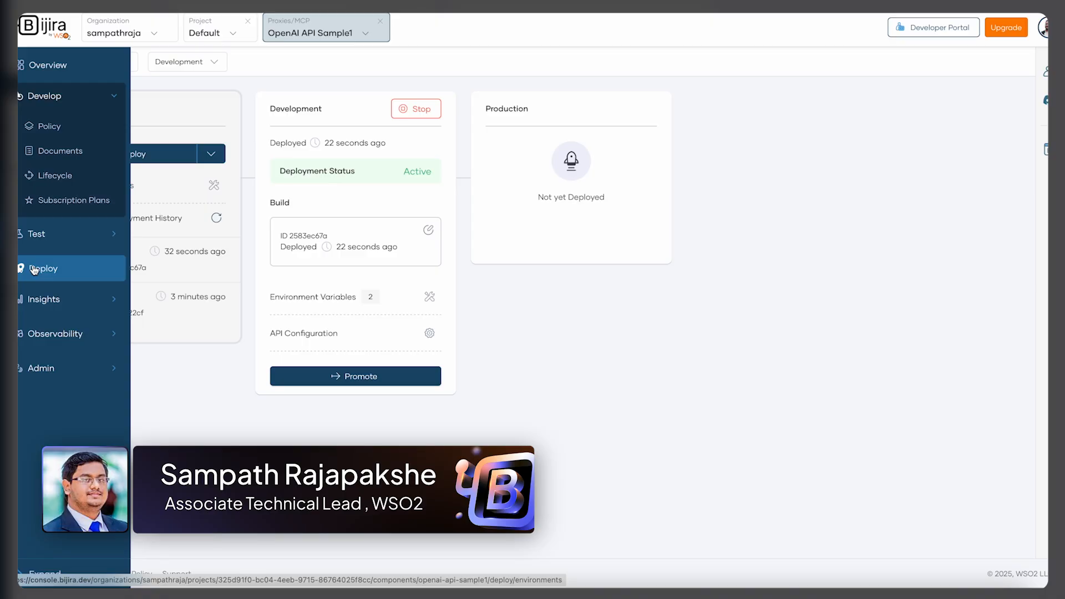
click(64, 235)
click(68, 269)
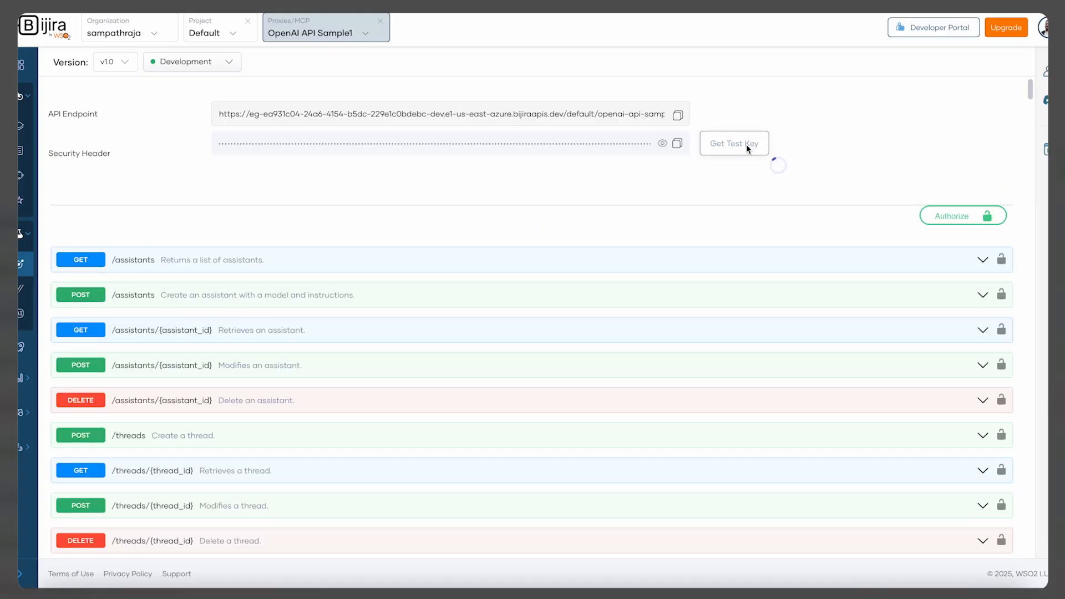
click(748, 146)
Expand the POST /chat/completions operation in the test console and switch it to Try it out mode
scroll(647, 195, down, 5)
scroll(647, 196, down, 15)
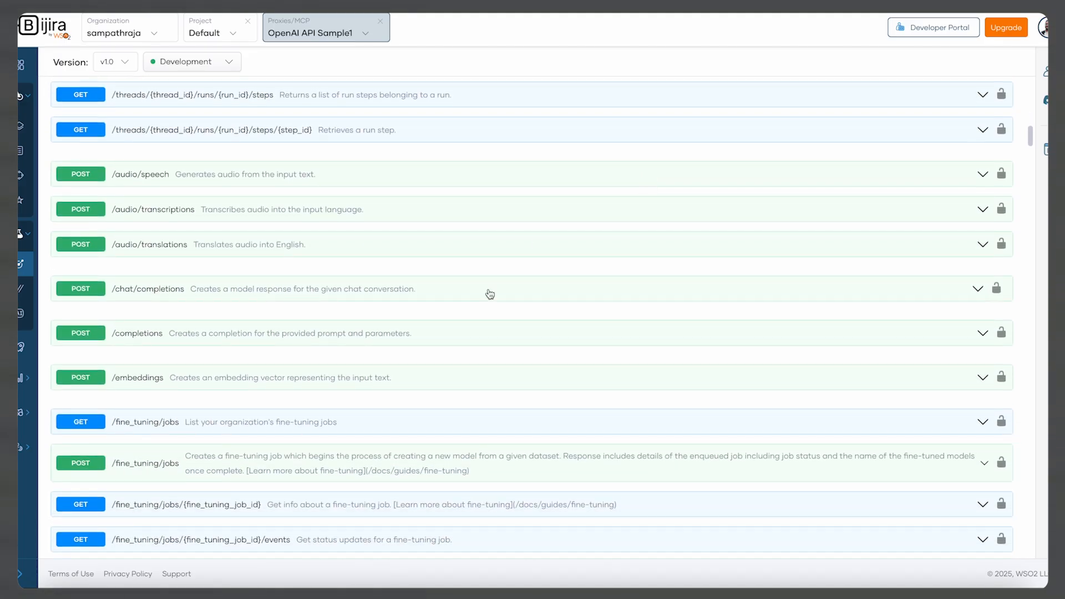
click(488, 293)
scroll(583, 316, down, 1)
scroll(599, 324, down, 2)
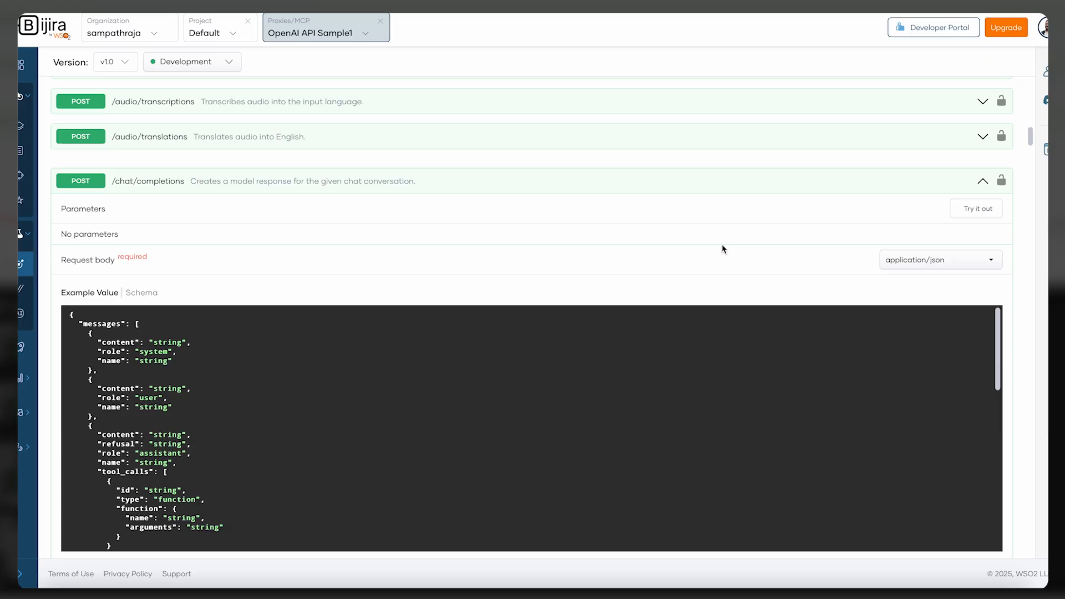
scroll(723, 249, down, 1)
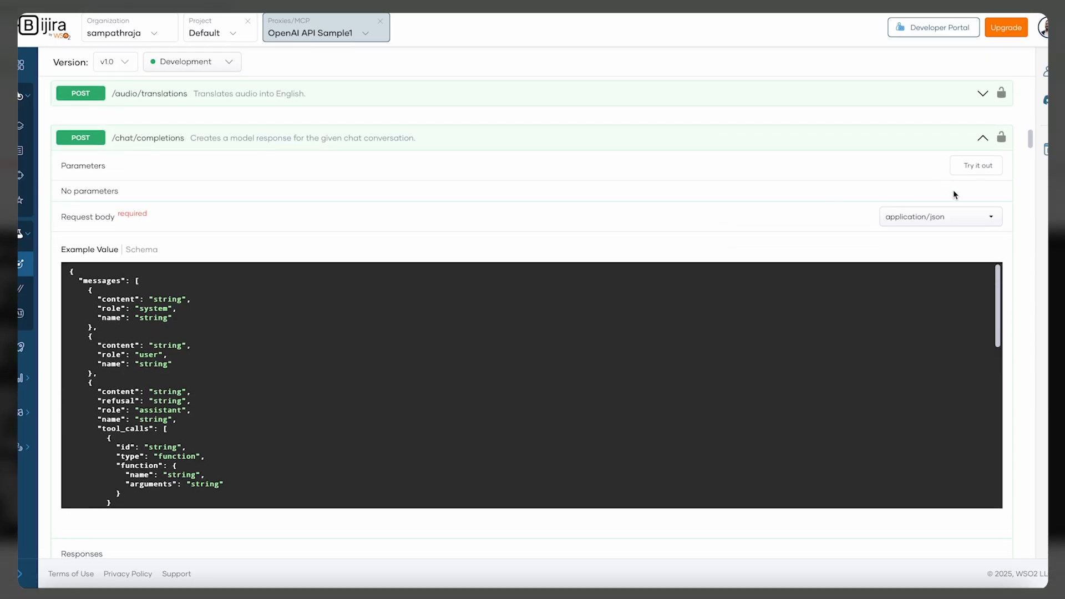
click(987, 167)
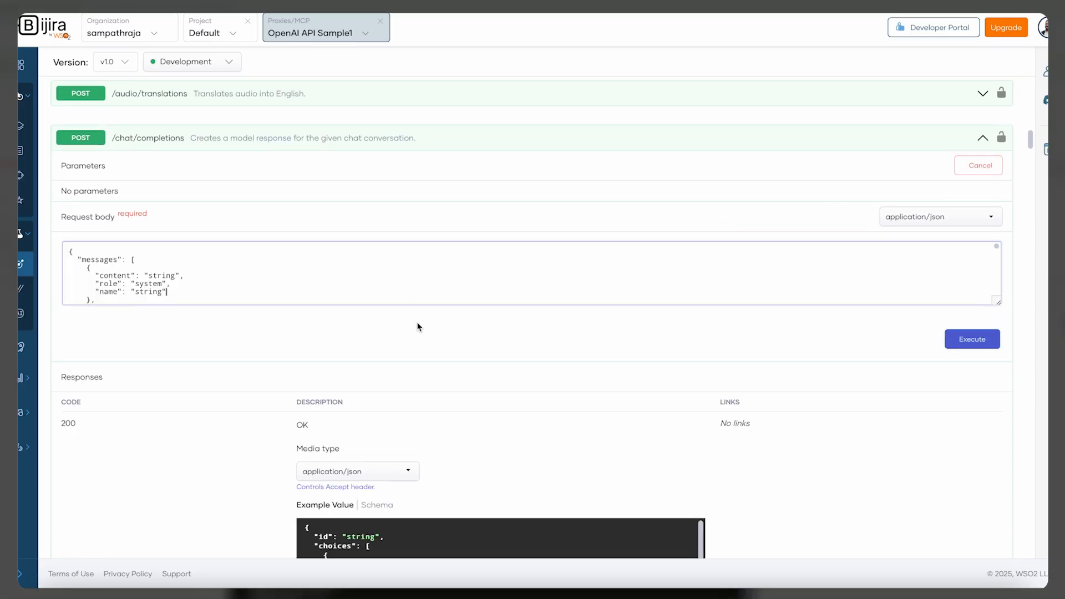
Replace the request body with a gpt-4o-mini chat request asking for a haiku about recursion, and execute it
key(ctrl+a)
text({ "model": "gpt-4o-mini", "messages": [ { "role": "system", "content": "You are a helpful assistant." }, { "role": "user", "content": "Write a haiku that explains the concept of recursion." } ] })
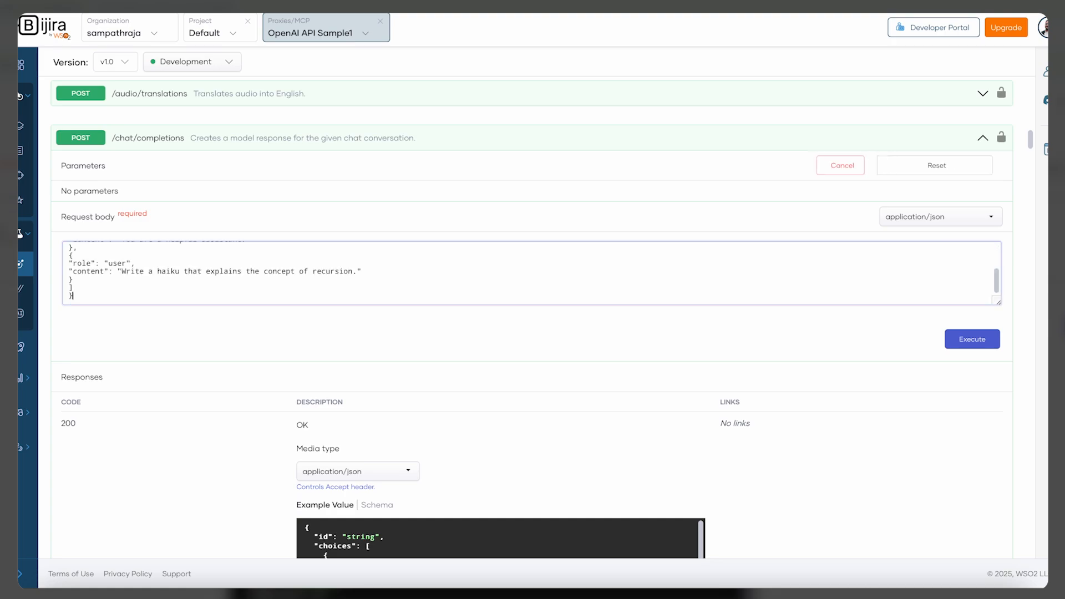
scroll(254, 263, up, 5)
scroll(255, 262, down, 2)
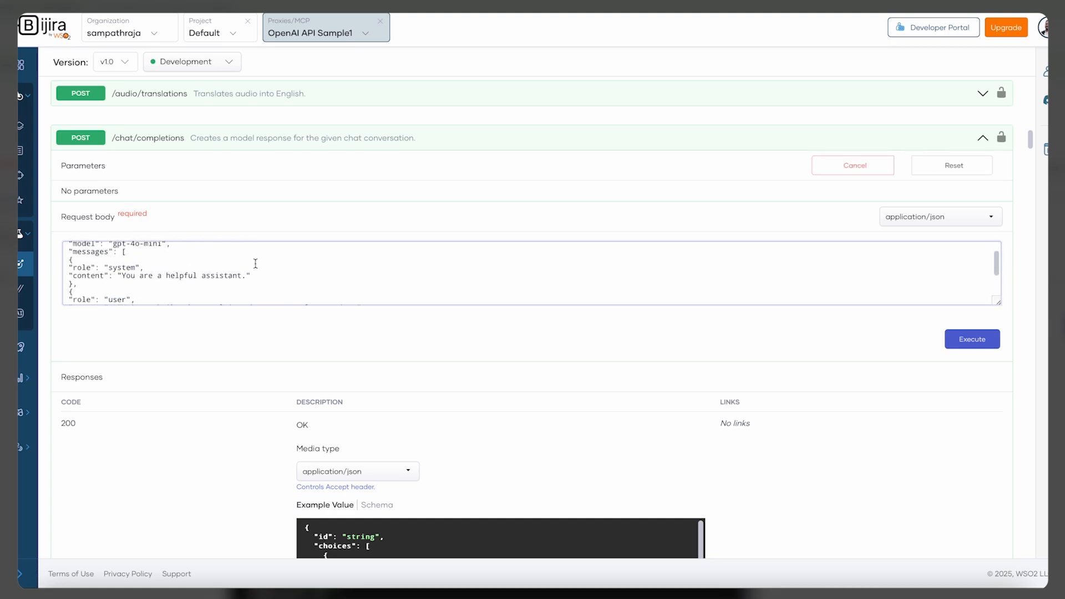
scroll(244, 262, up, 3)
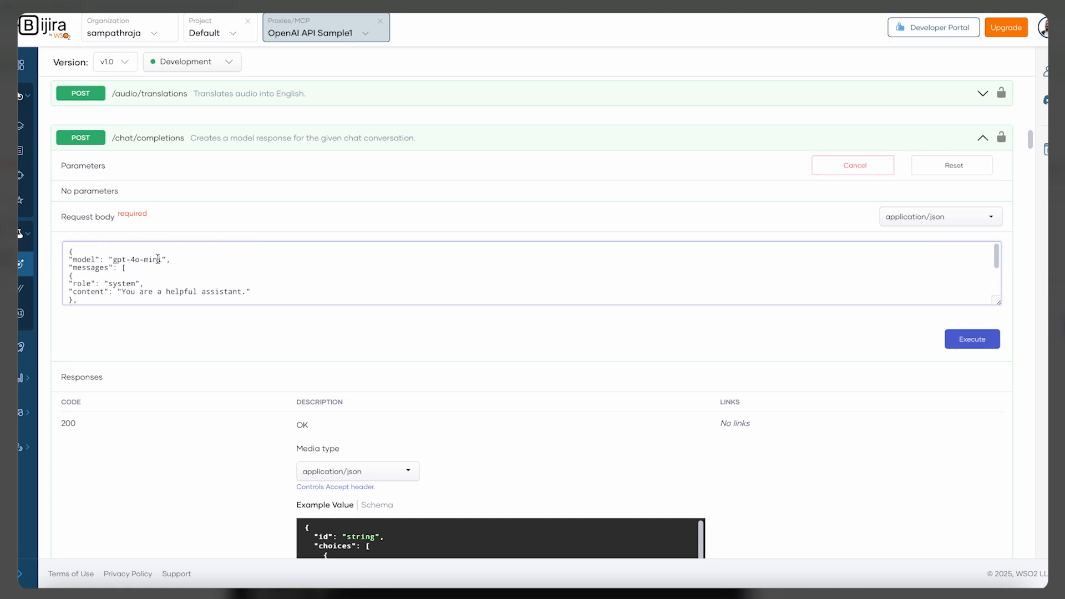
scroll(172, 261, down, 3)
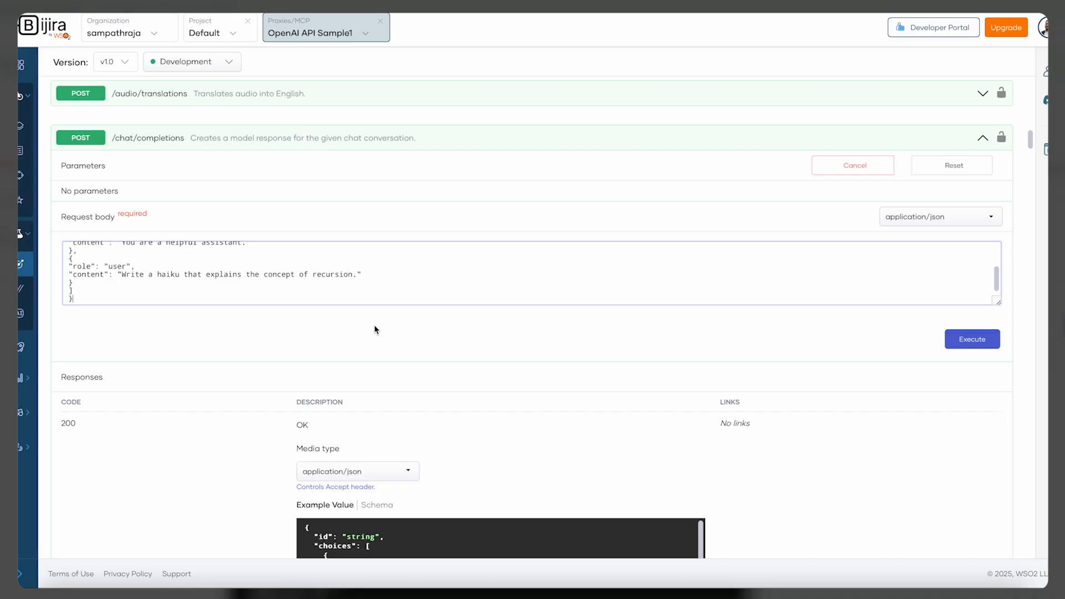
scroll(376, 328, down, 2)
scroll(907, 477, up, 4)
click(908, 478)
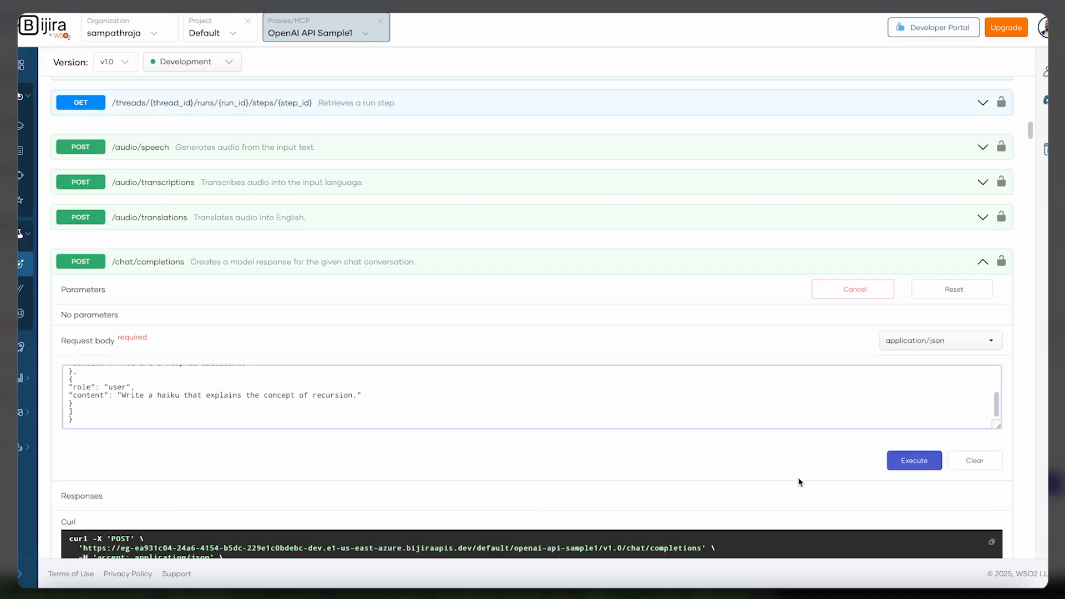
Examine the server response body and headers returned for the chat completions request
scroll(799, 483, down, 8)
scroll(799, 482, down, 2)
scroll(801, 482, up, 2)
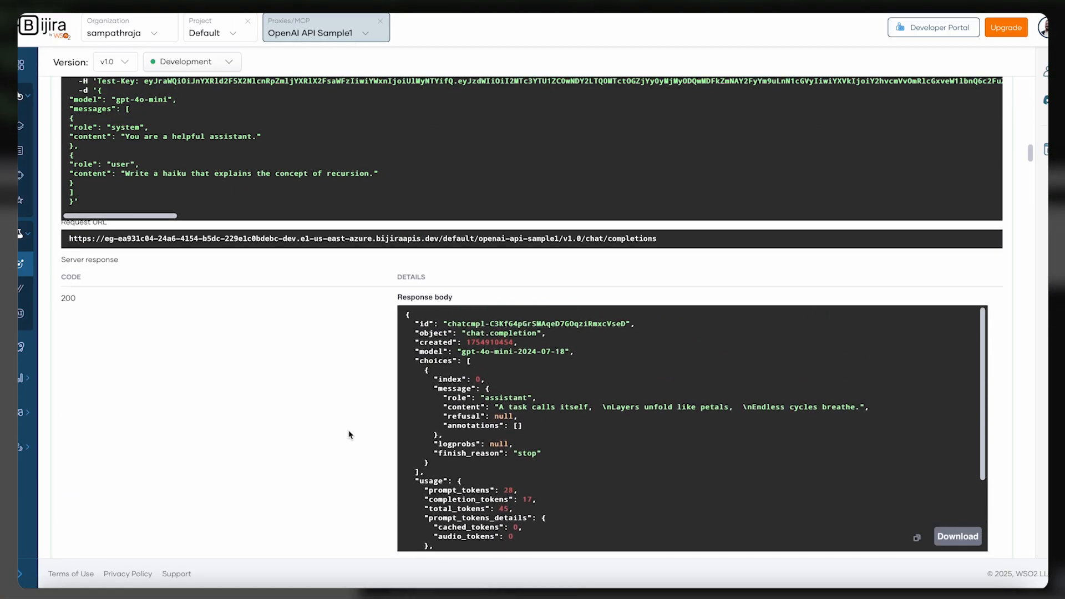
scroll(349, 434, down, 3)
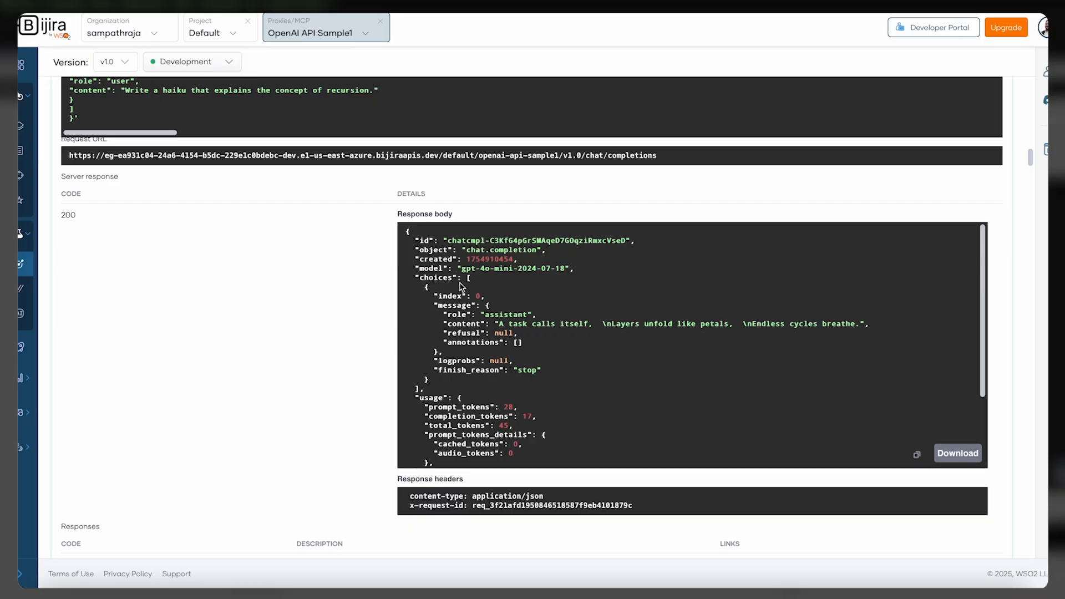
scroll(483, 291, down, 1)
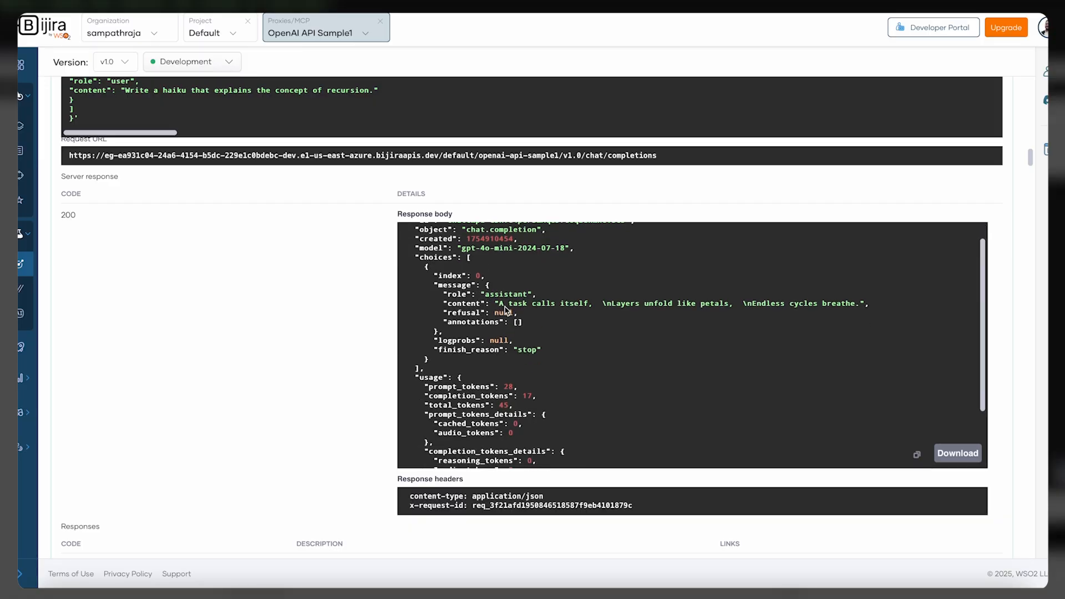
scroll(458, 364, down, 2)
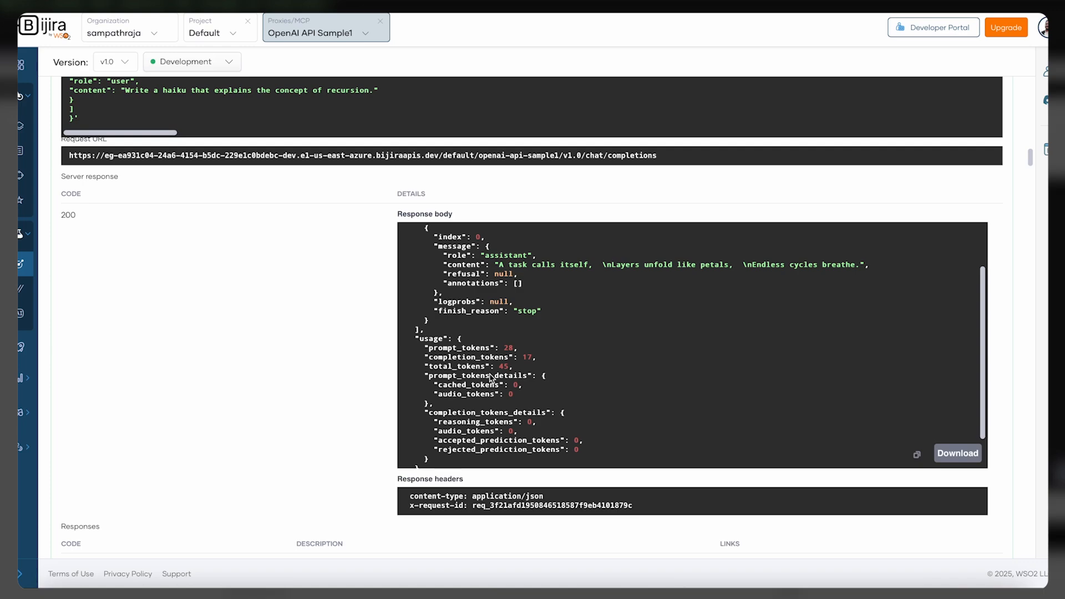
scroll(490, 375, up, 3)
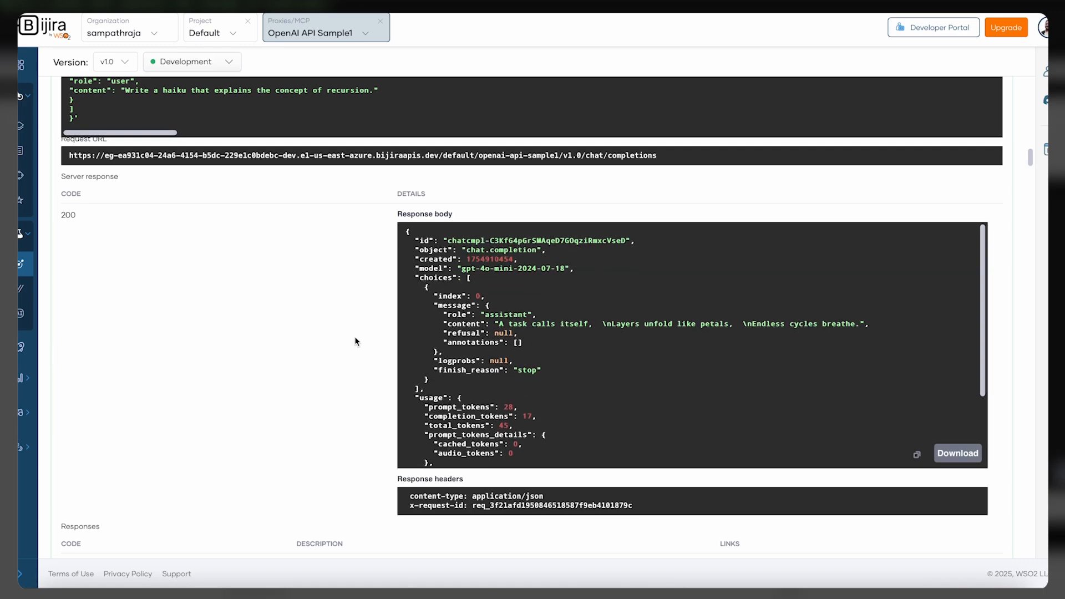
scroll(335, 337, up, 1)
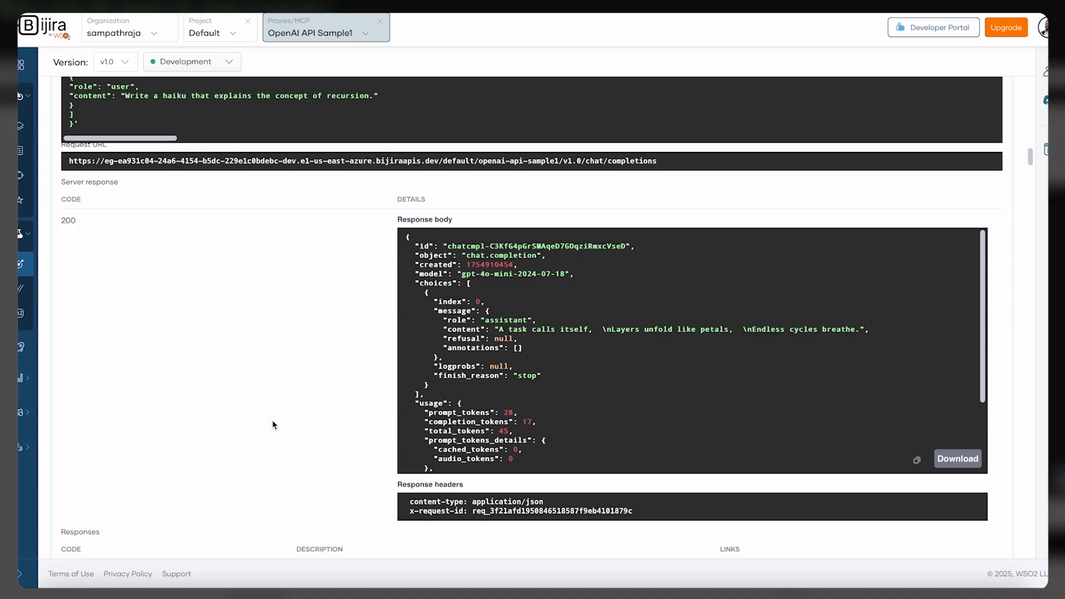
scroll(273, 425, up, 20)
Open the proxy's API-level policies and attach the Token Based Rate Limiting mediation policy to the request flow
mouse_move(52, 99)
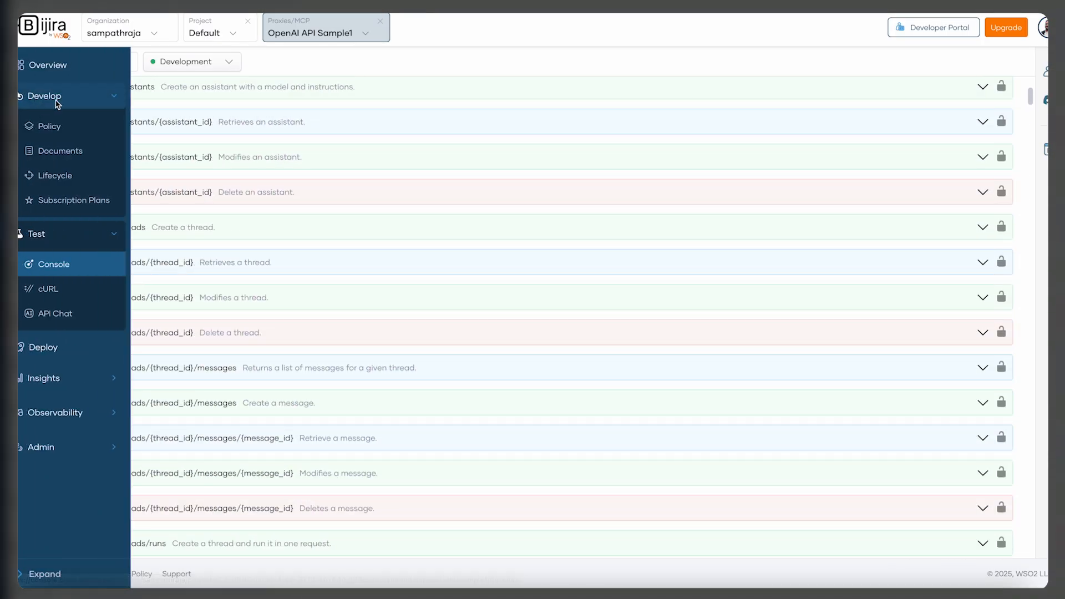
click(55, 128)
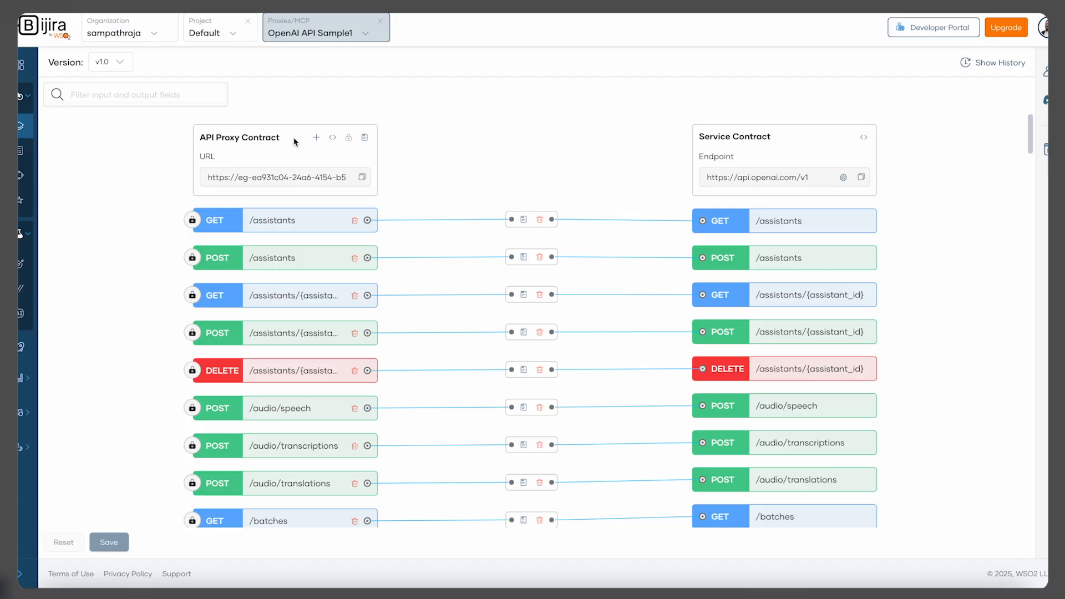
click(365, 139)
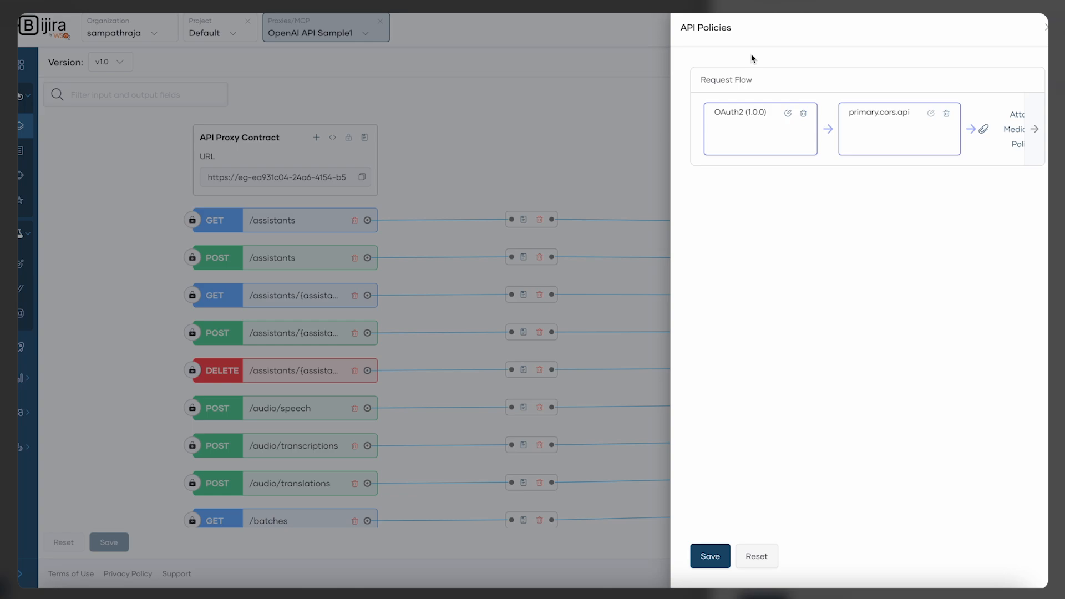
scroll(1017, 111, right, 1)
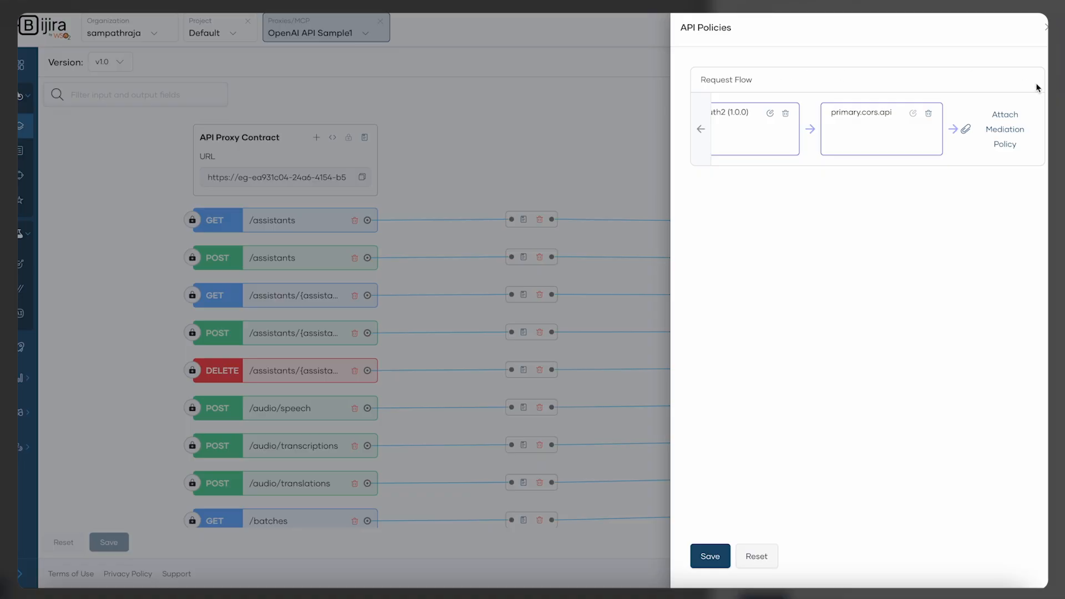
click(1007, 129)
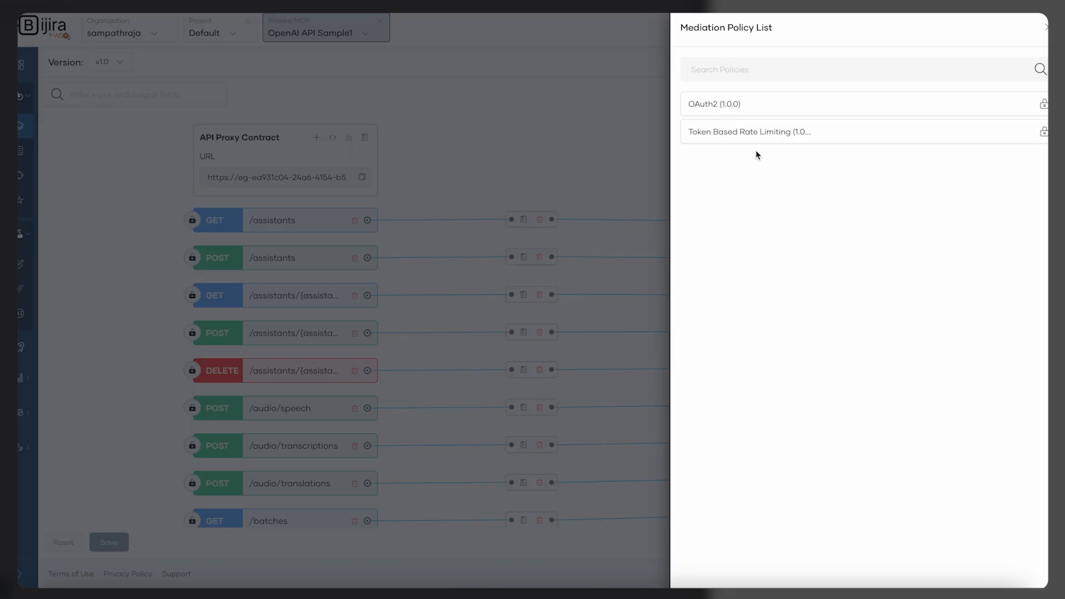
click(793, 138)
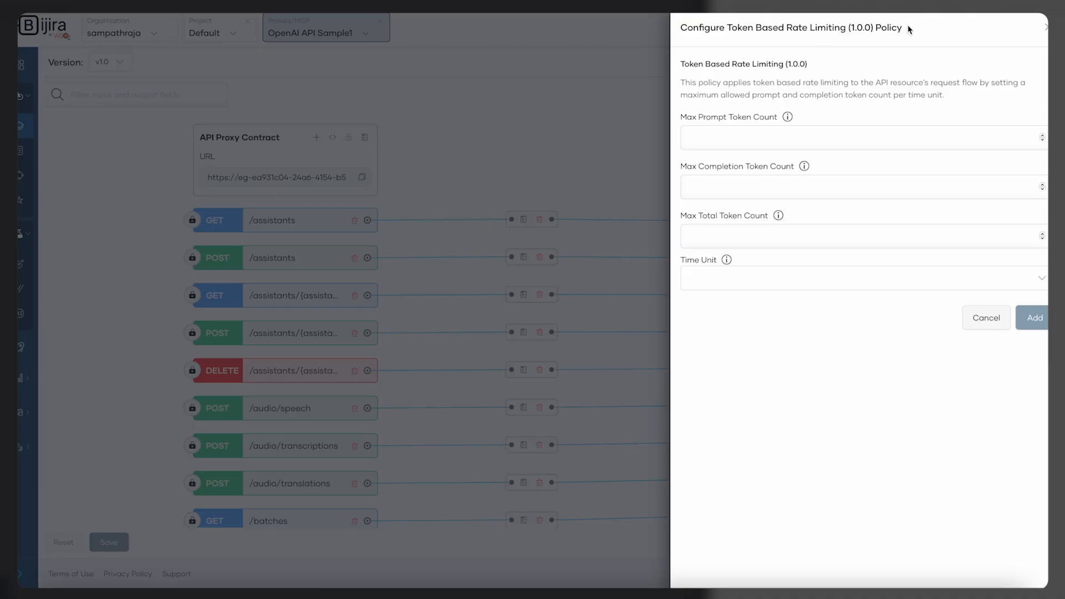
Set max prompt and completion token counts to 80, max total token count to 100, and time unit Per Minute
click(736, 144)
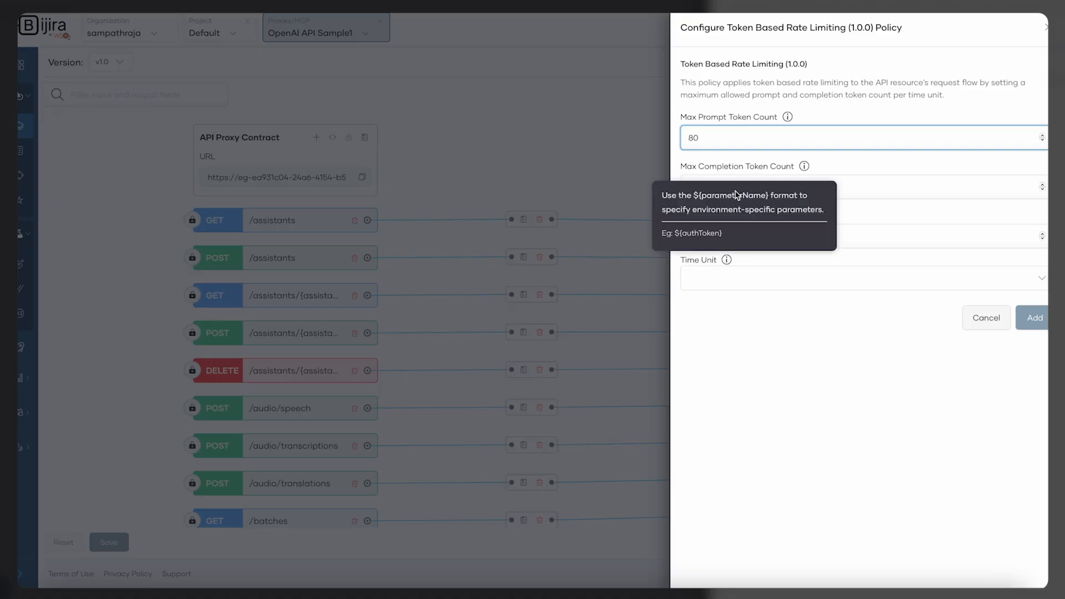
click(865, 185)
text(80)
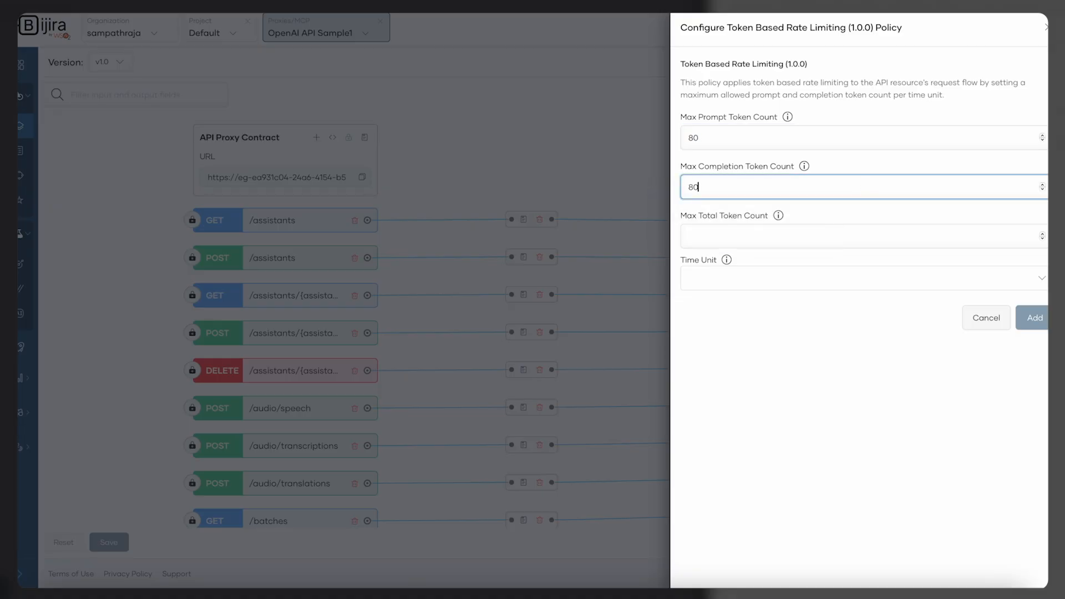
click(796, 237)
text(100)
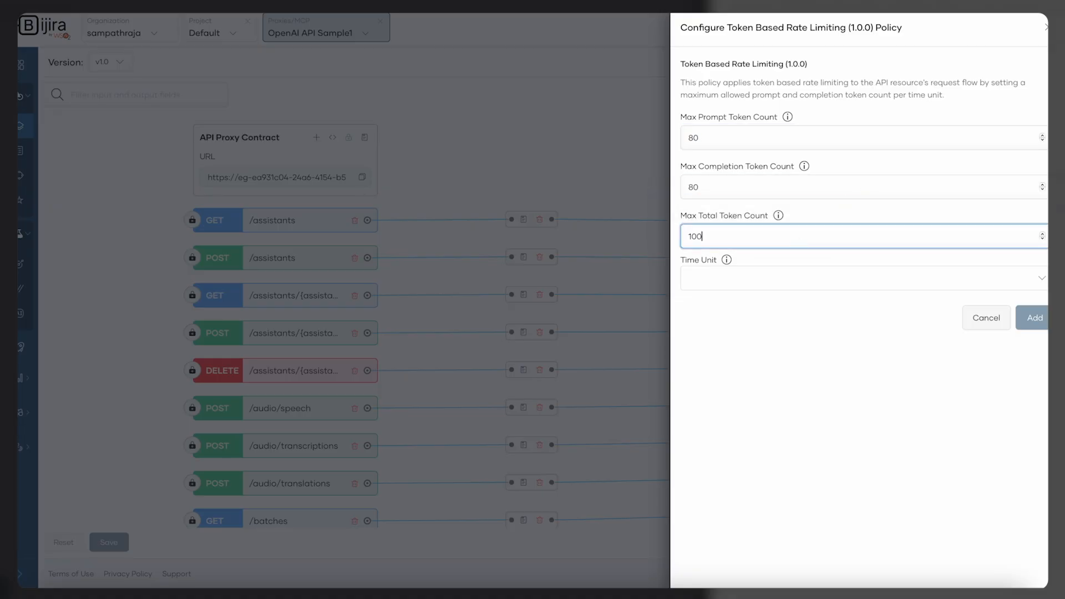
click(767, 316)
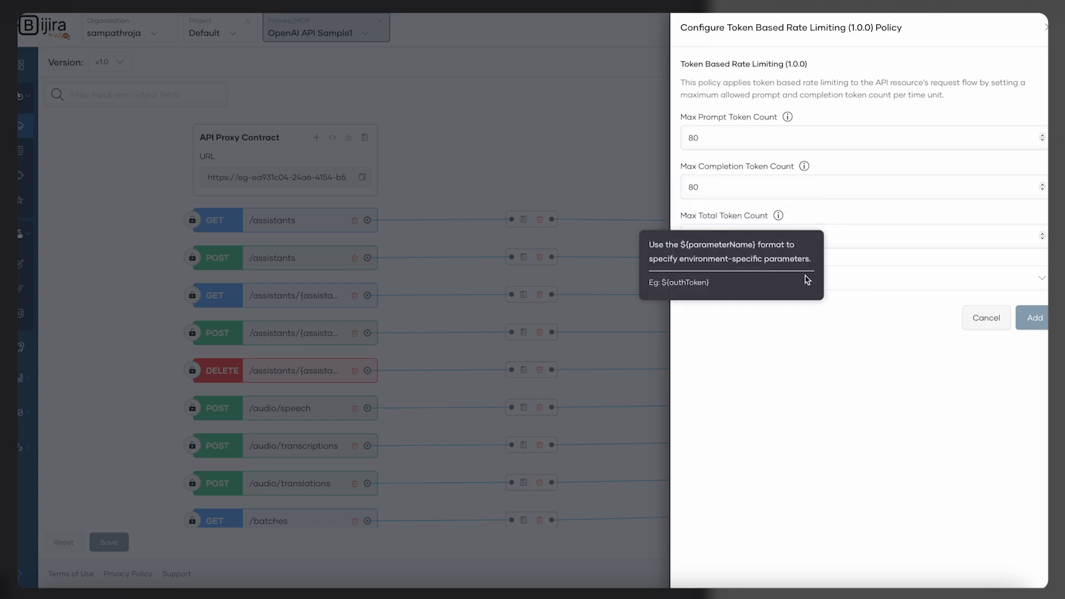
click(837, 280)
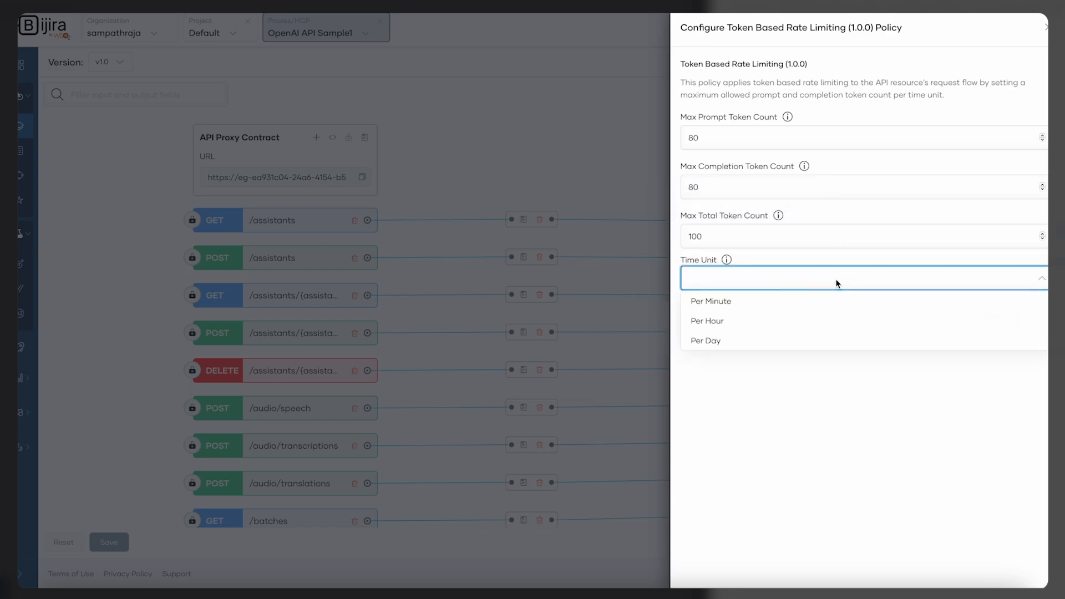
click(798, 307)
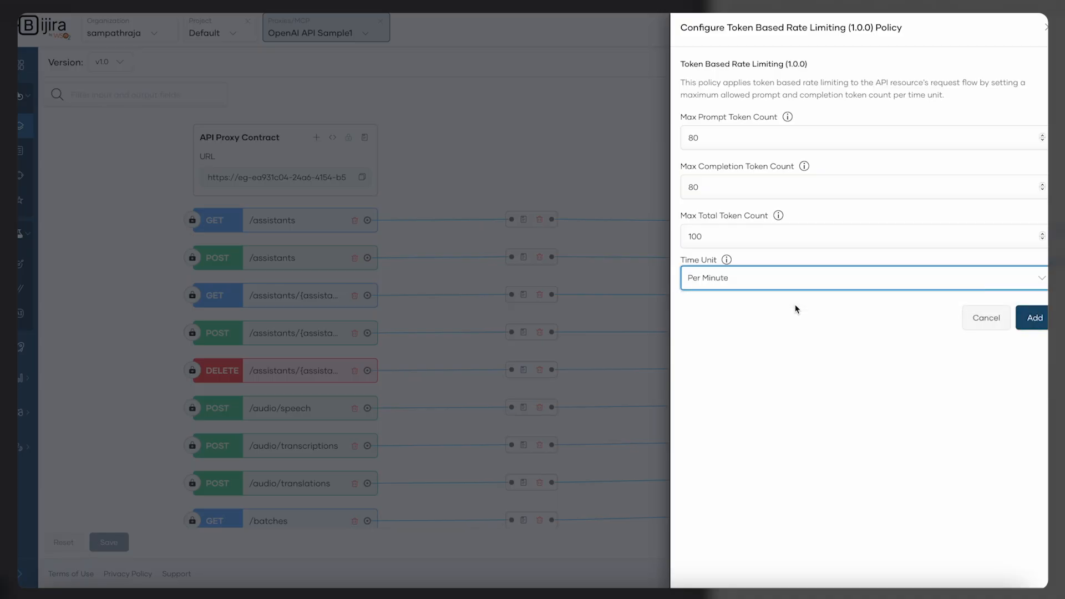
Add the rate limiting policy and save the updated API policies
click(923, 281)
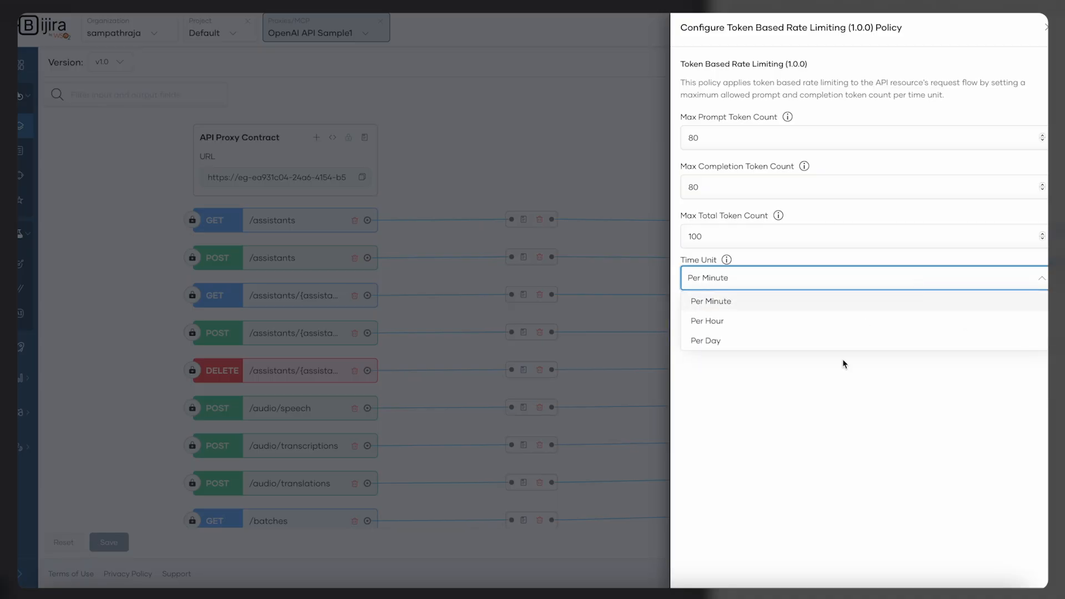
click(838, 409)
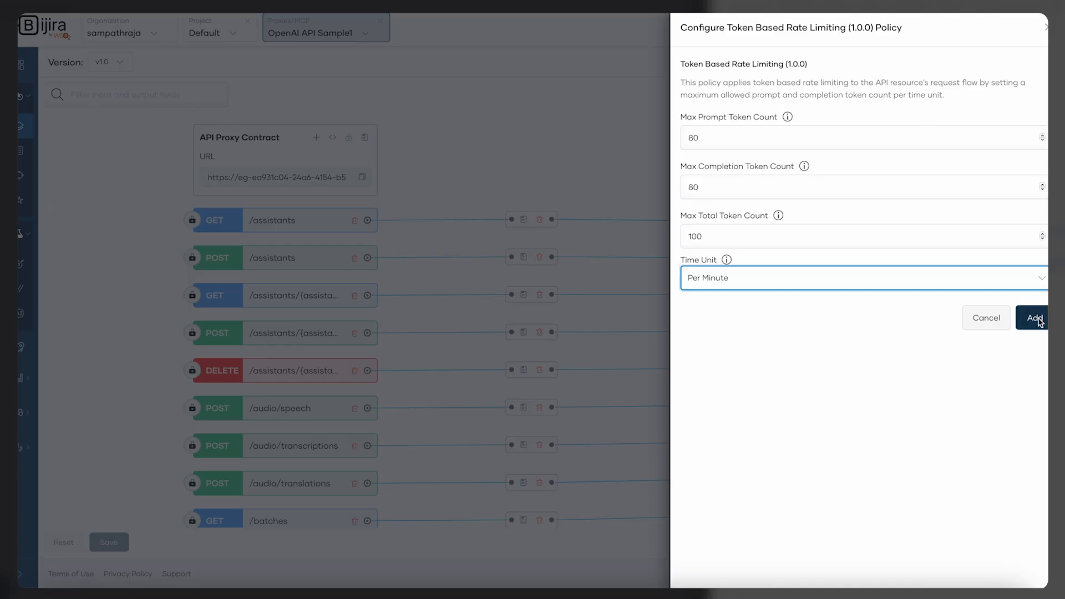
click(1038, 322)
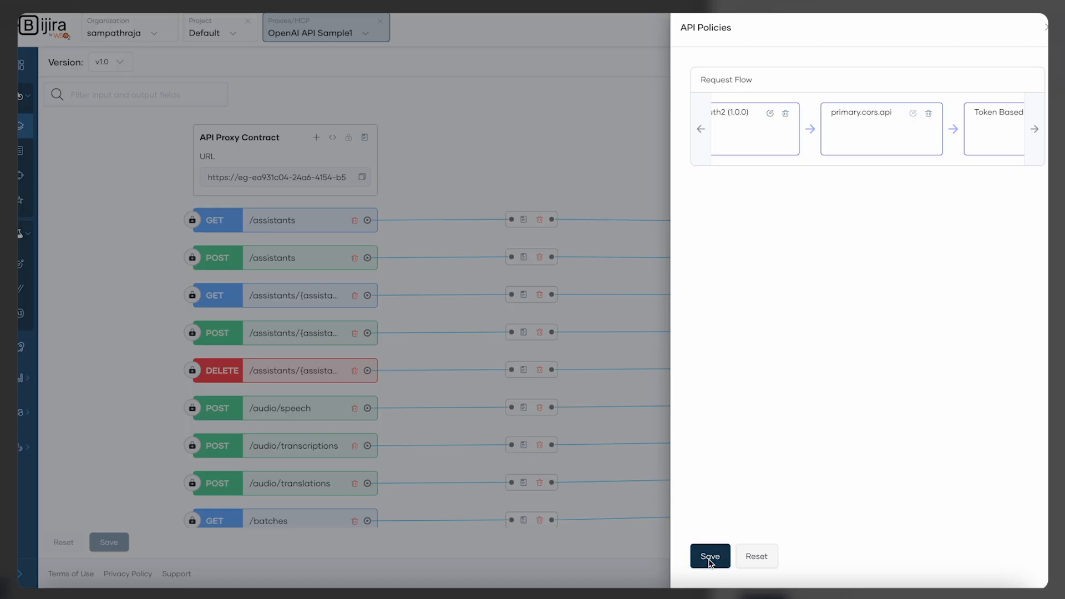
click(710, 559)
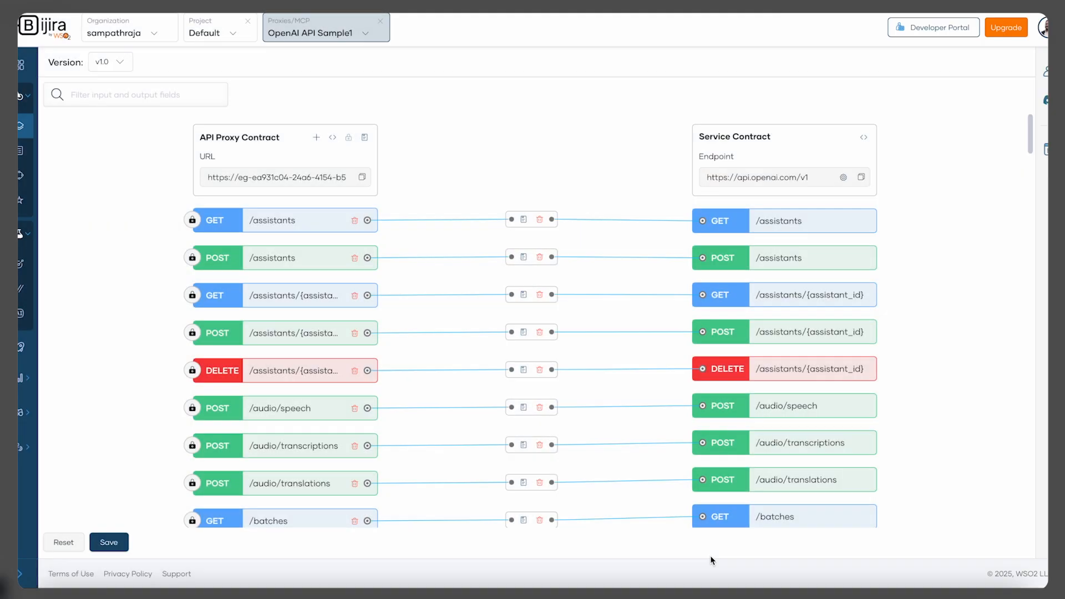
click(112, 545)
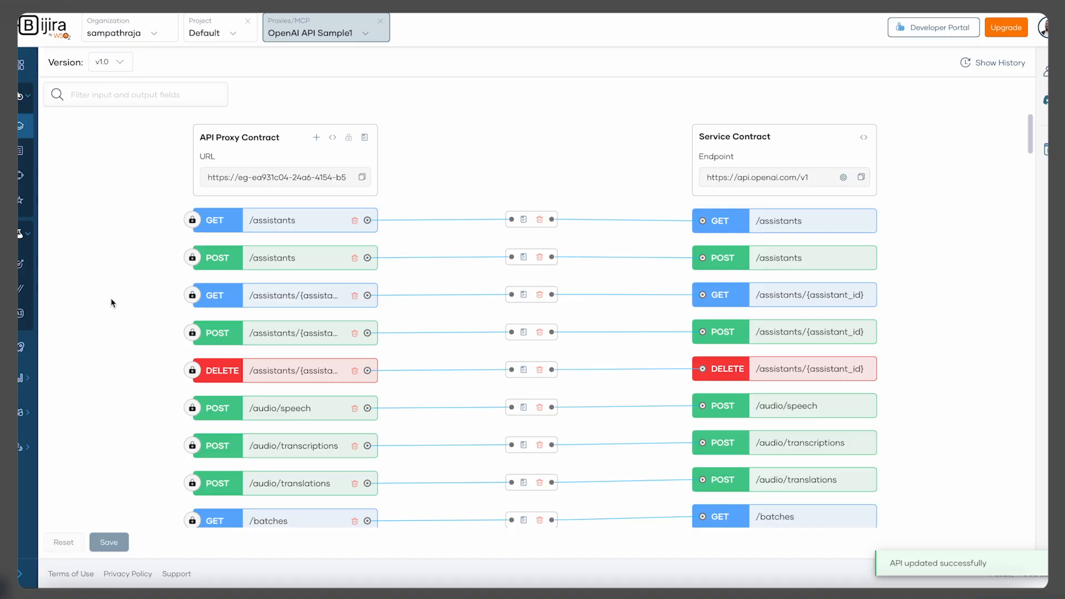
Redeploy the proxy to the Development environment
mouse_move(51, 335)
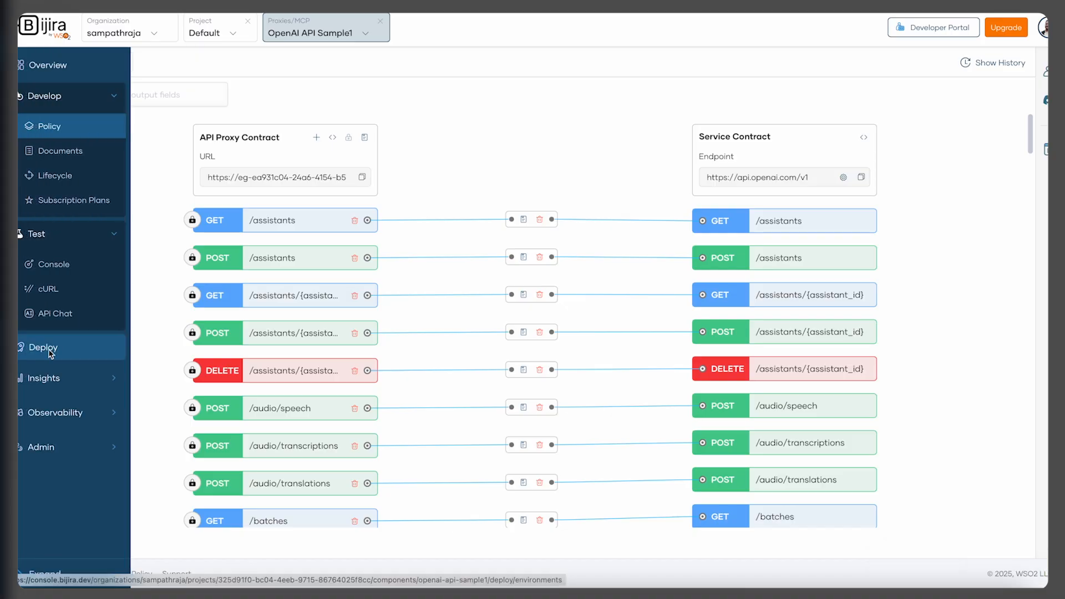
click(50, 350)
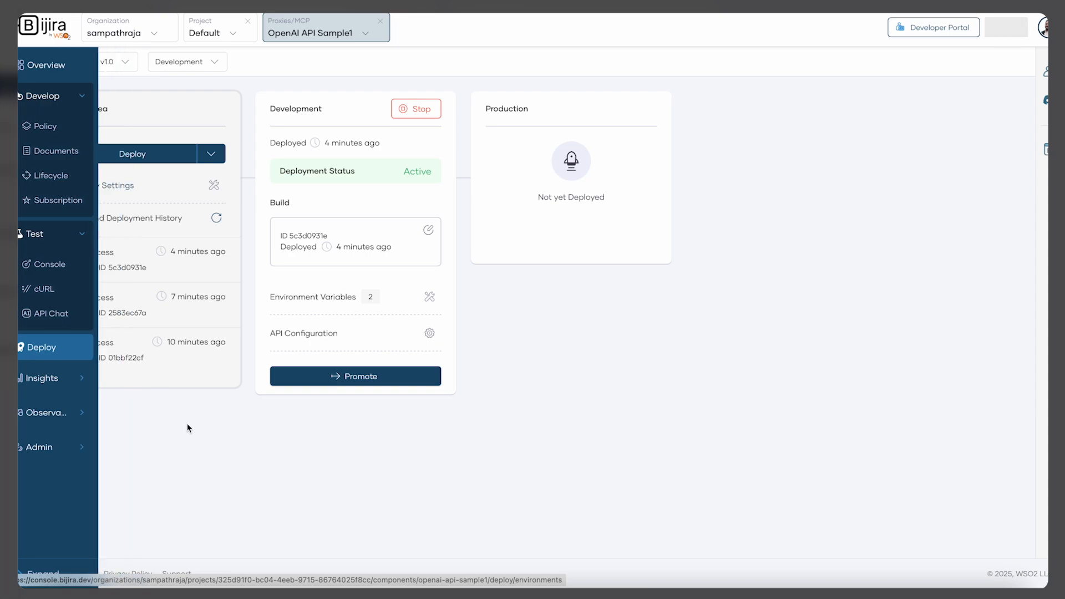
click(146, 155)
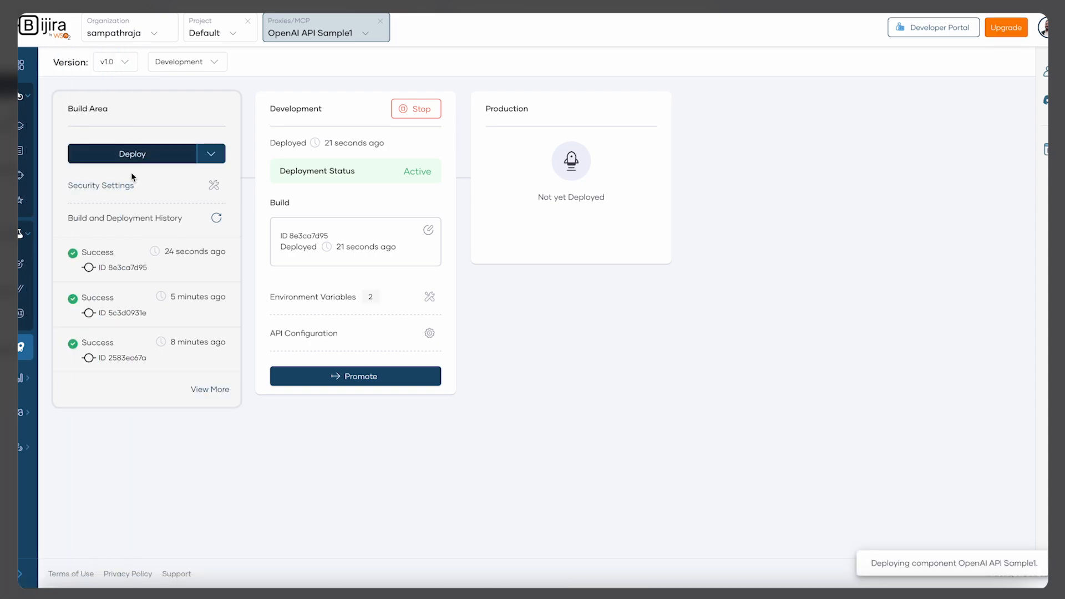
Open the test console and execute the /chat/completions request with the haiku prompt
mouse_move(24, 361)
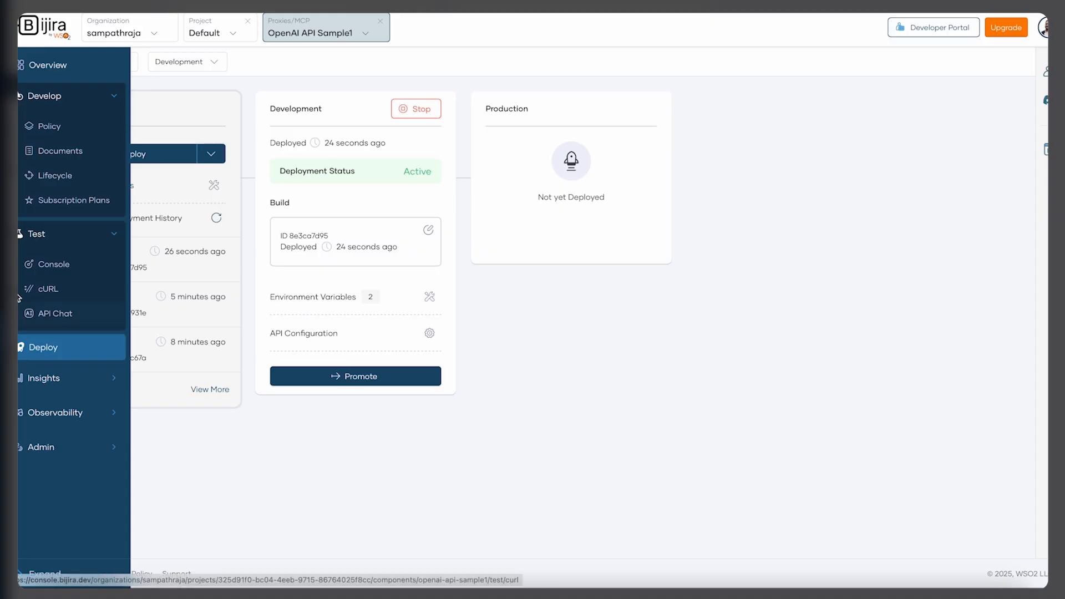
click(50, 268)
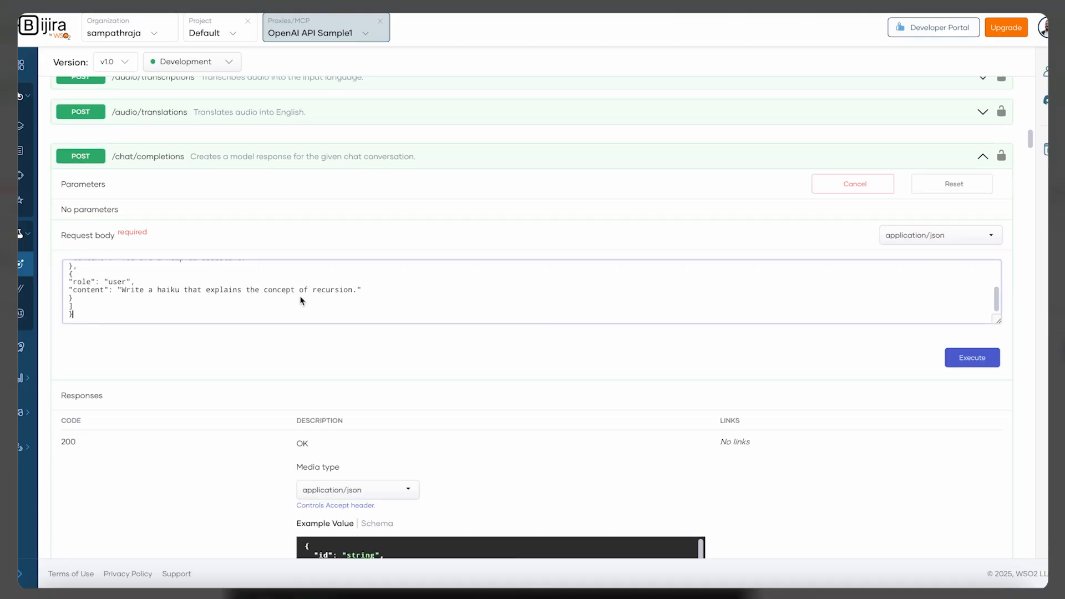
scroll(344, 298, up, 5)
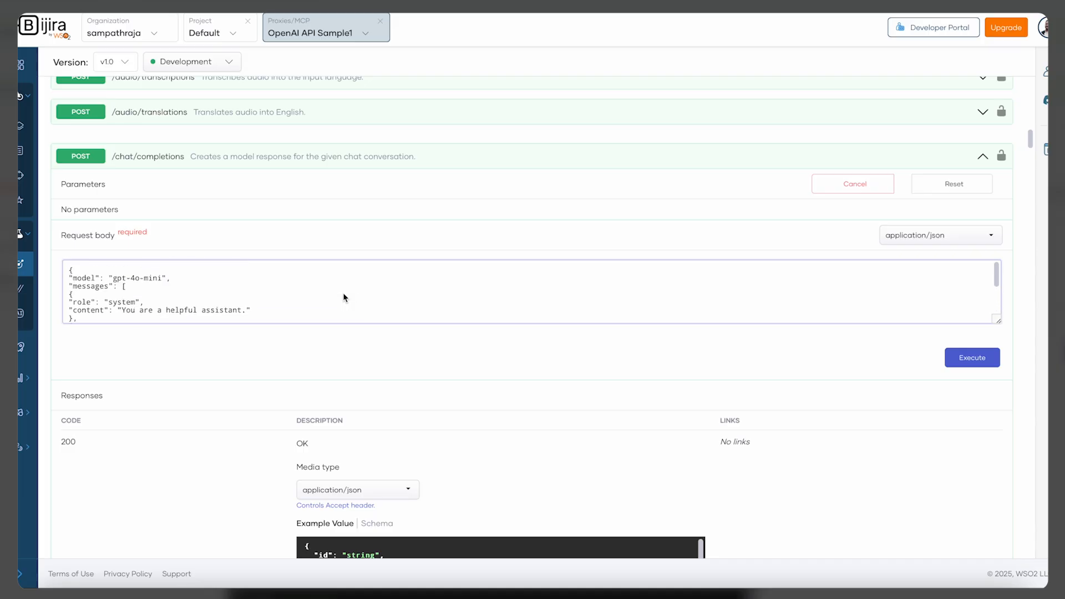
click(966, 366)
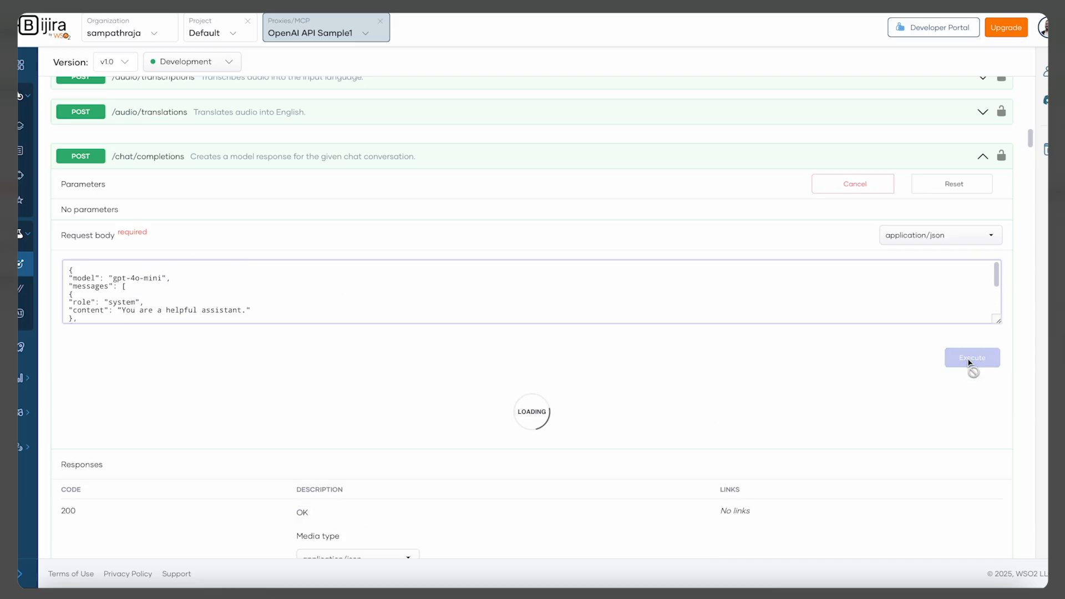
scroll(766, 393, down, 10)
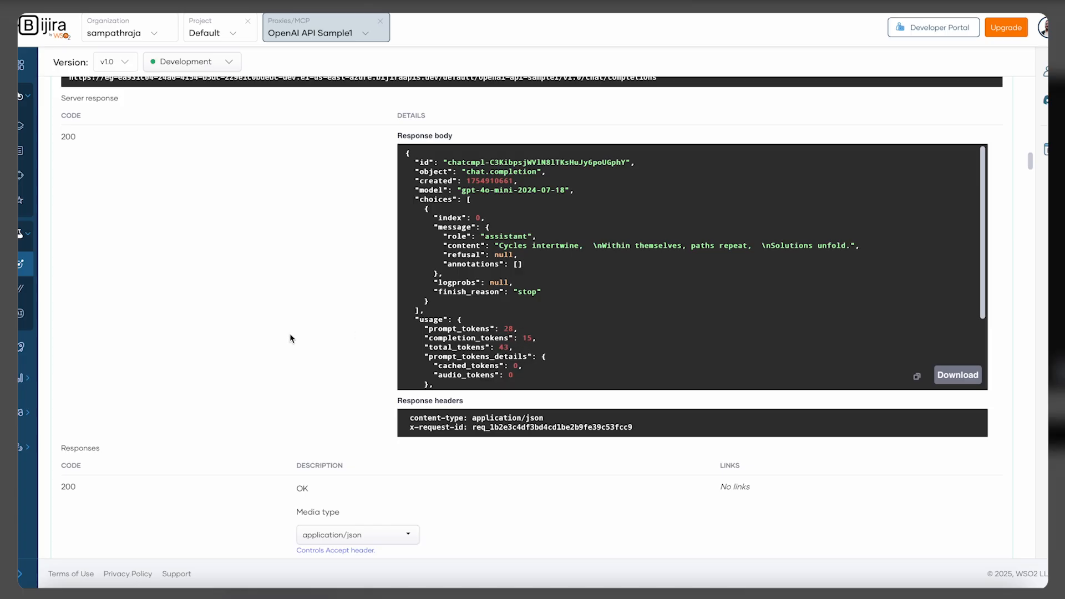
scroll(291, 339, up, 3)
scroll(291, 339, up, 3)
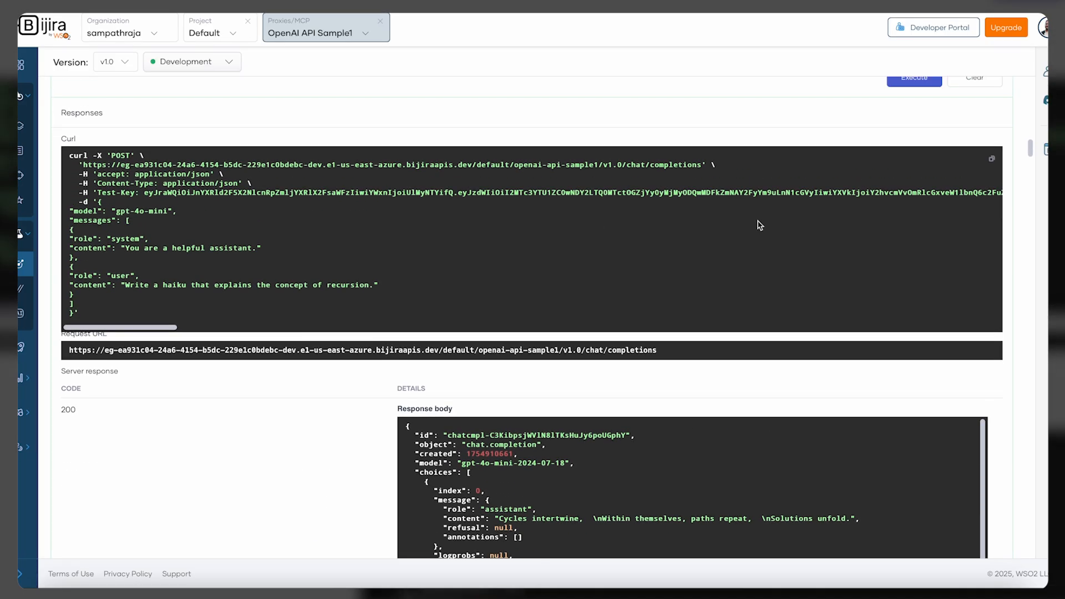
Re-execute the /chat/completions request several times to exceed the token rate limit
scroll(750, 128, up, 1)
click(910, 145)
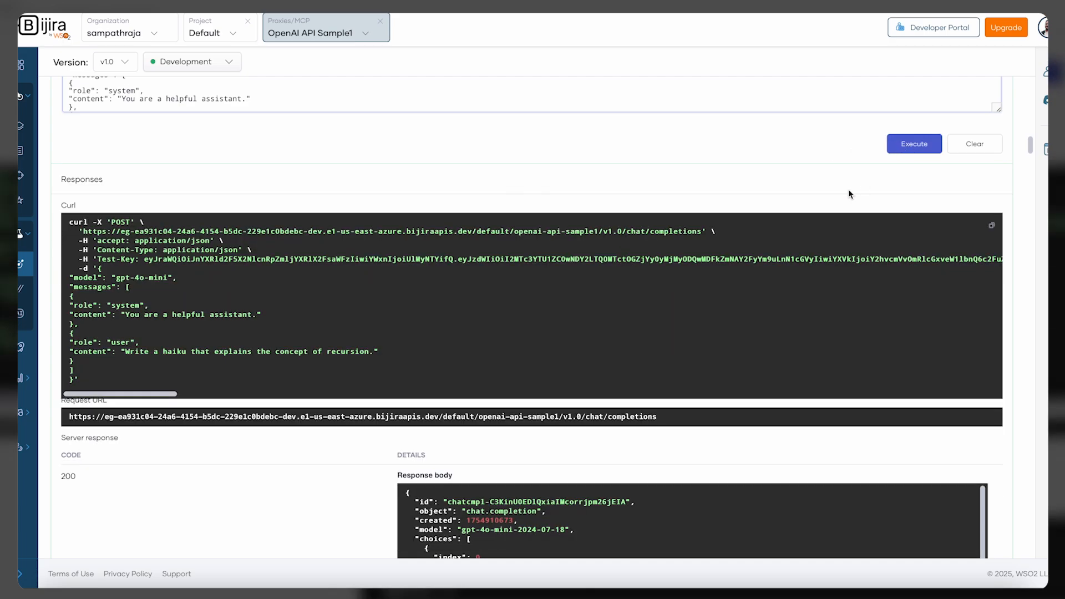
scroll(852, 195, down, 5)
scroll(473, 353, up, 5)
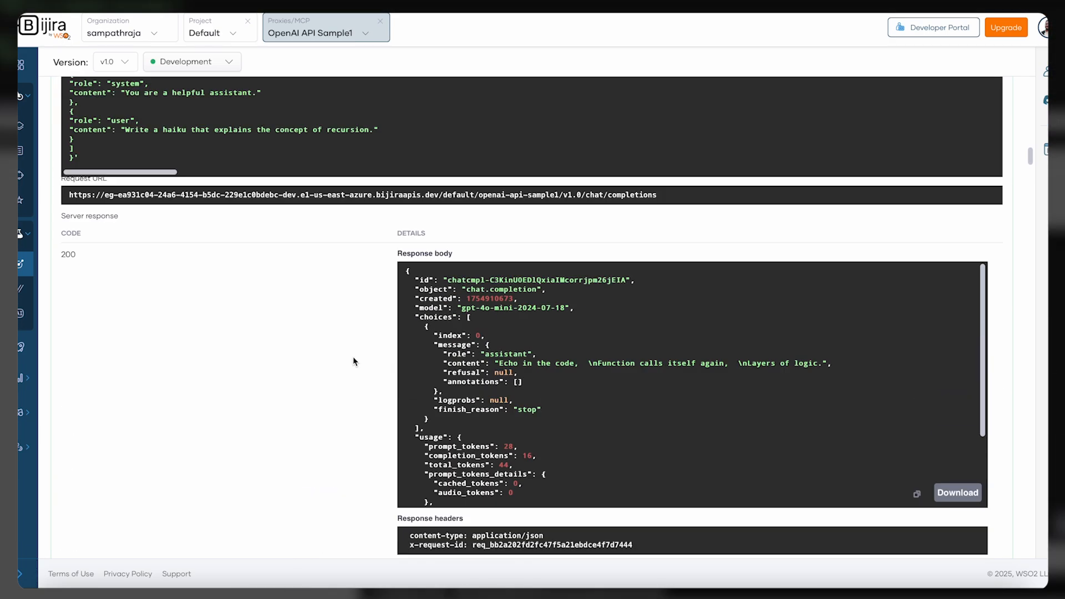
click(913, 111)
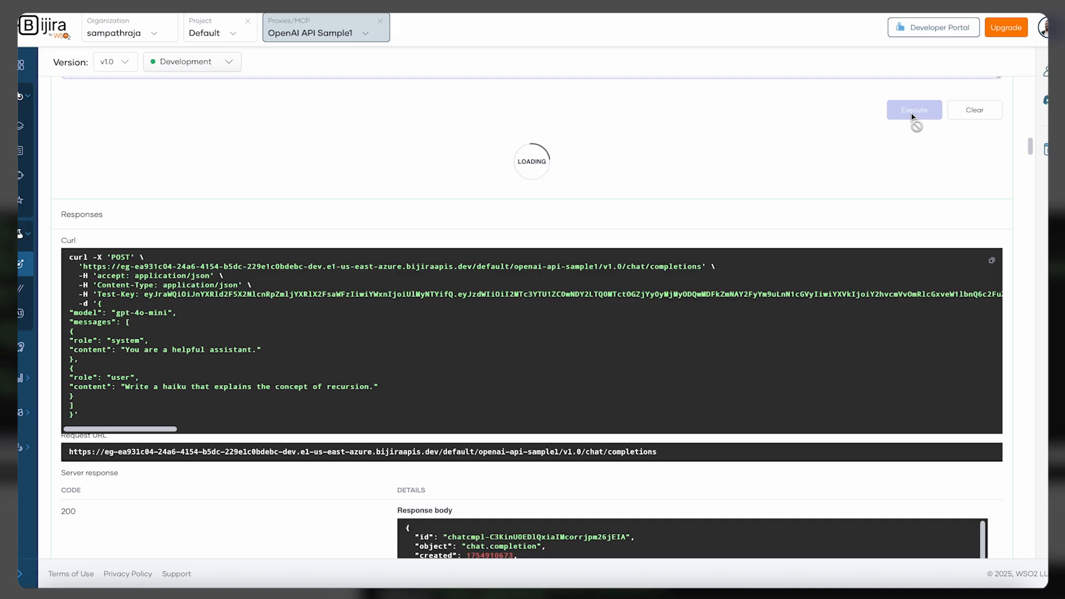
scroll(319, 343, down, 5)
scroll(319, 343, up, 5)
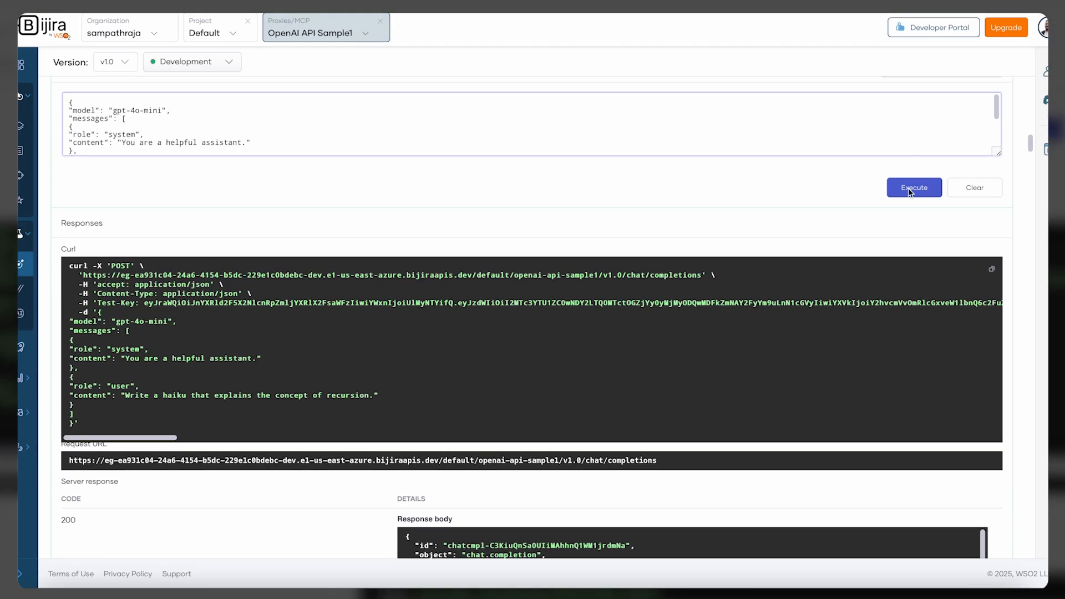
click(911, 194)
scroll(623, 207, down, 2)
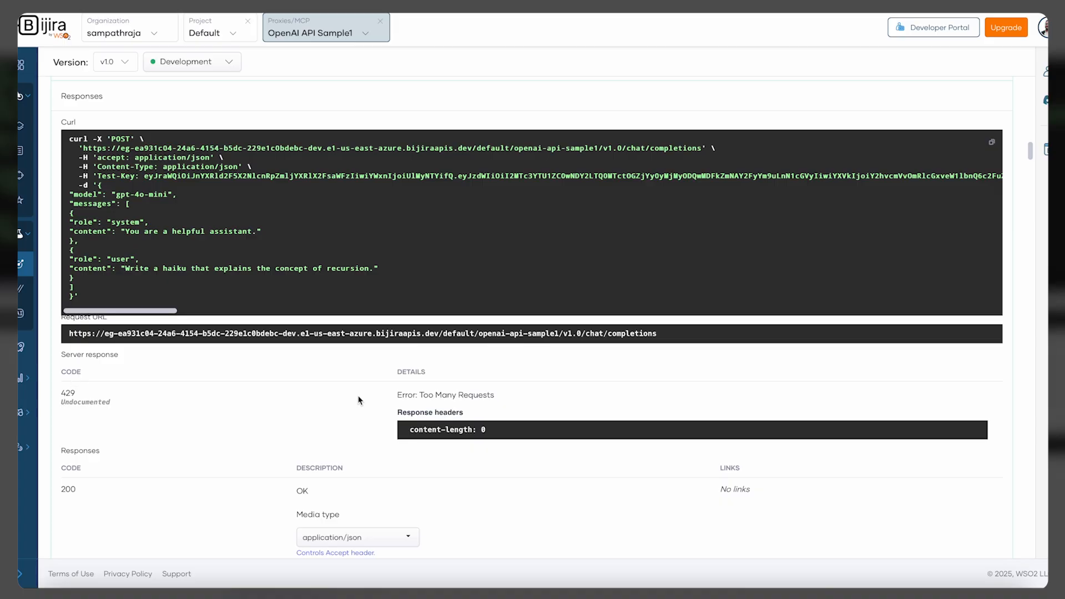
scroll(519, 405, up, 5)
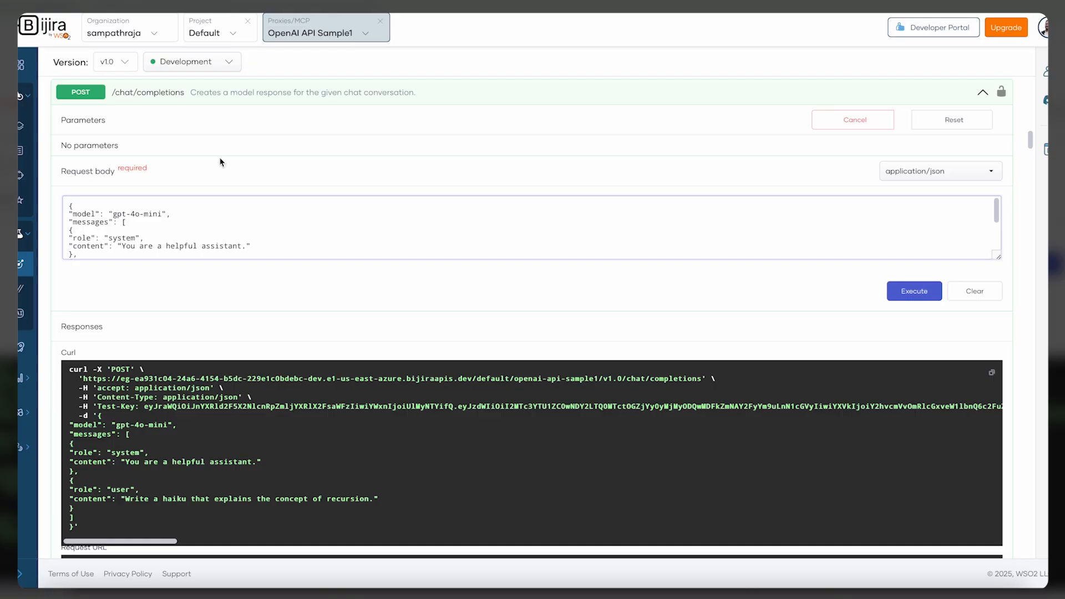
scroll(220, 162, up, 5)
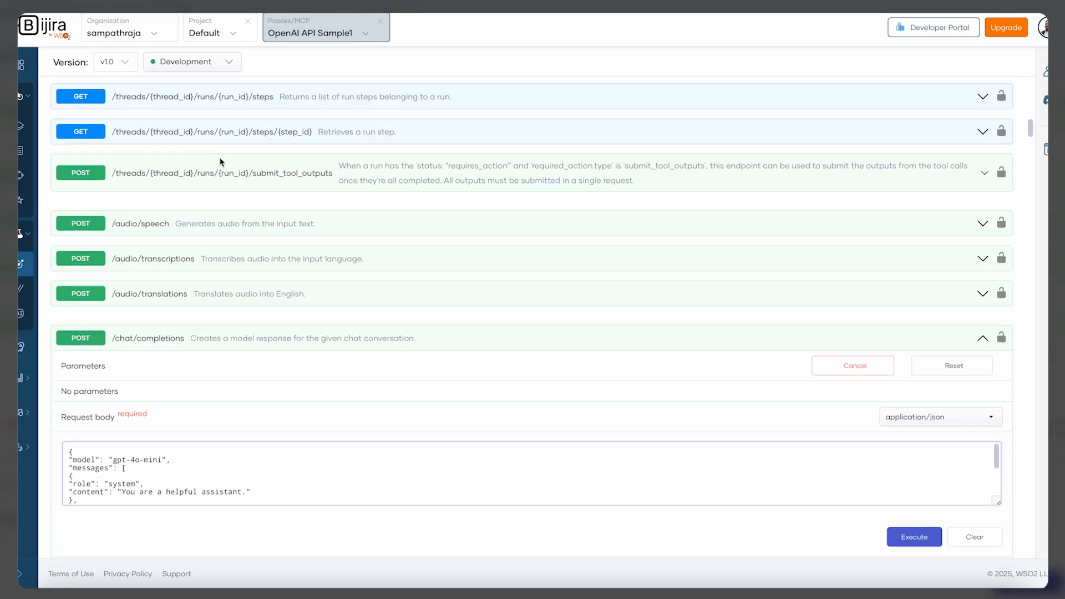
Open the /chat/completions resource's mediation policies and attach the Azure Content Safety Content Moderation policy to its request flow
mouse_move(29, 147)
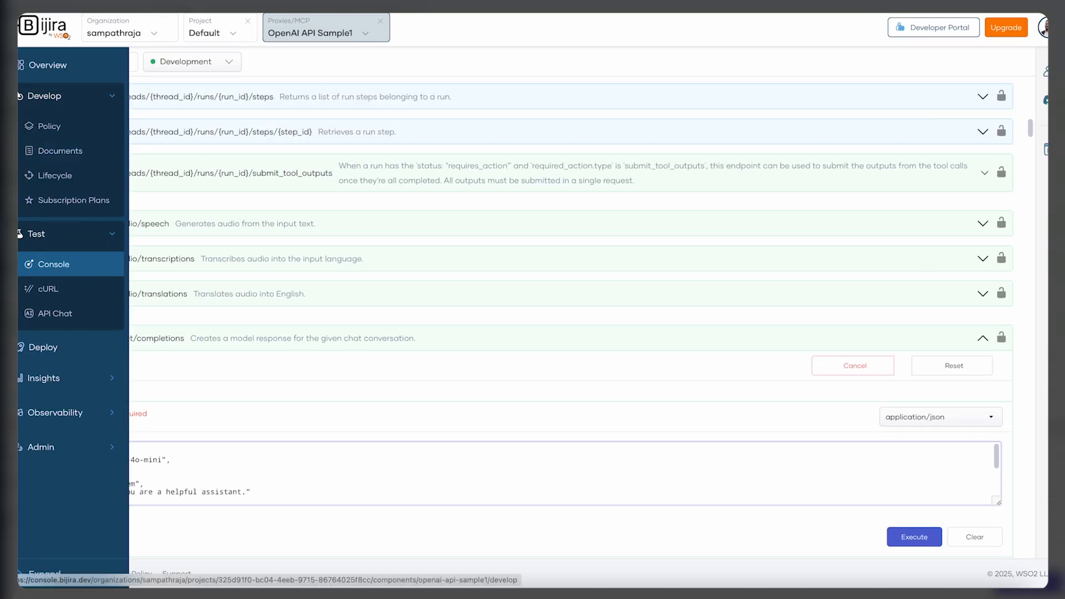
click(61, 123)
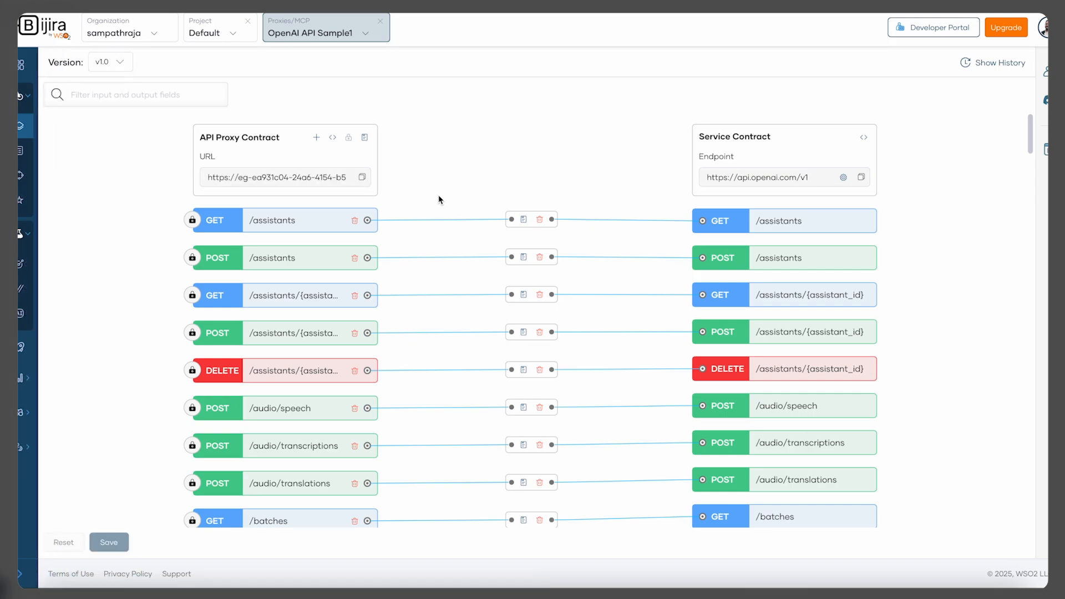
scroll(440, 199, down, 20)
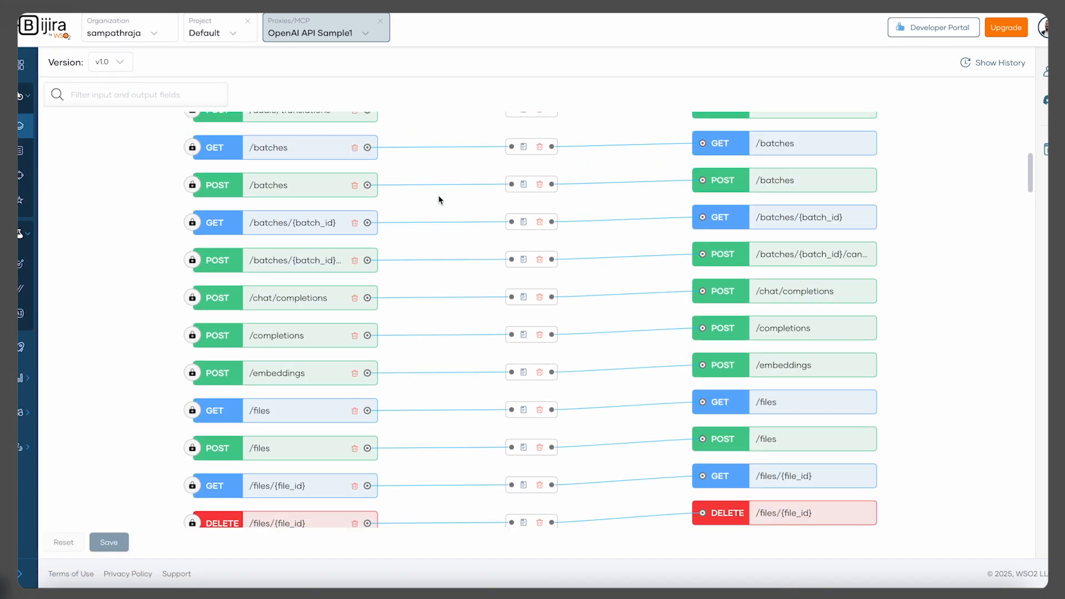
scroll(440, 200, up, 15)
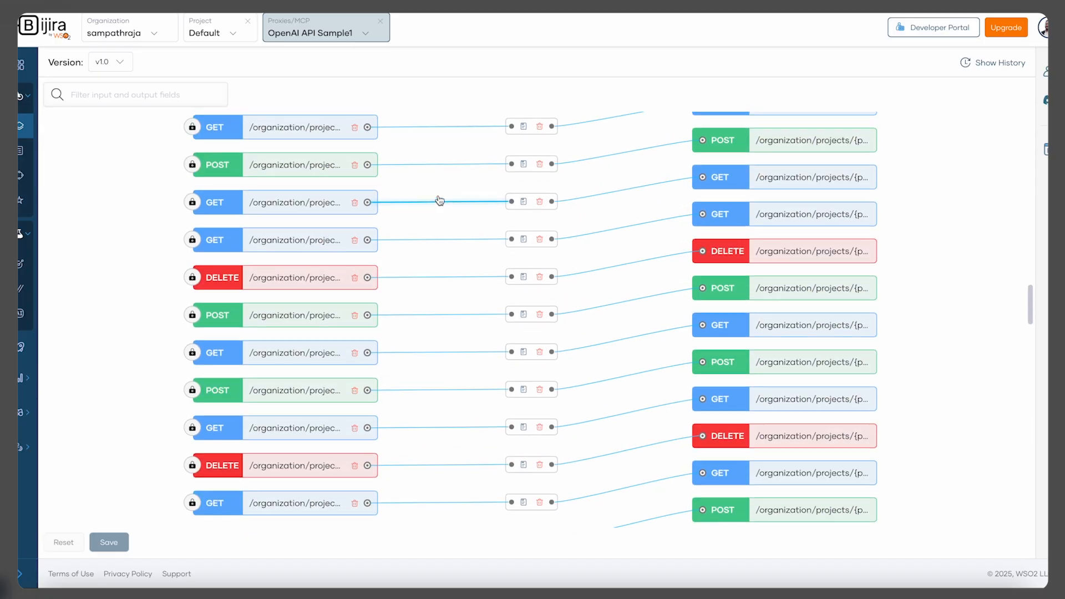
scroll(439, 197, up, 8)
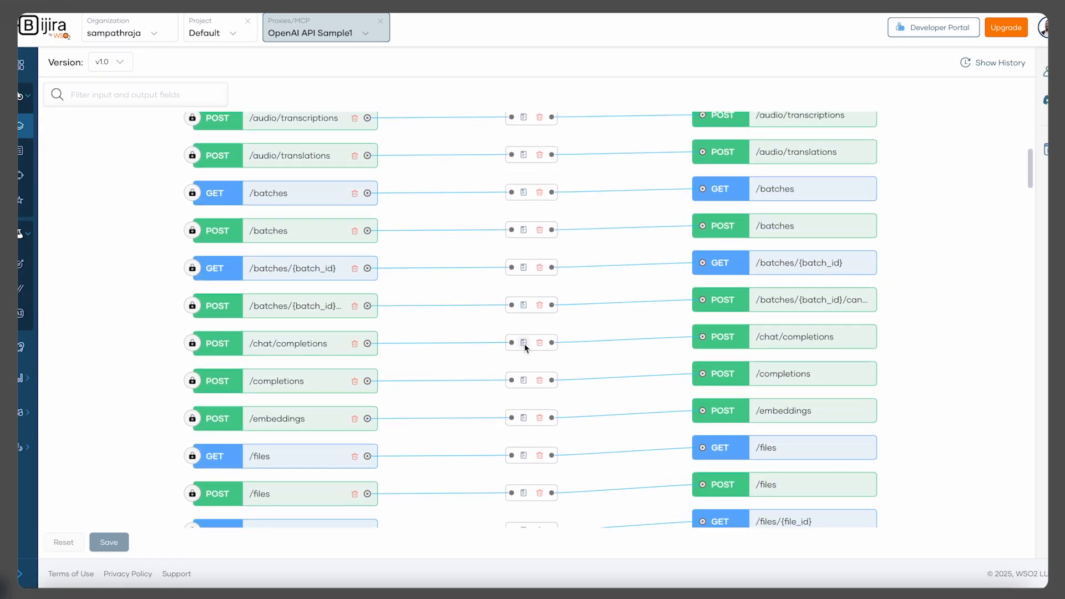
click(524, 343)
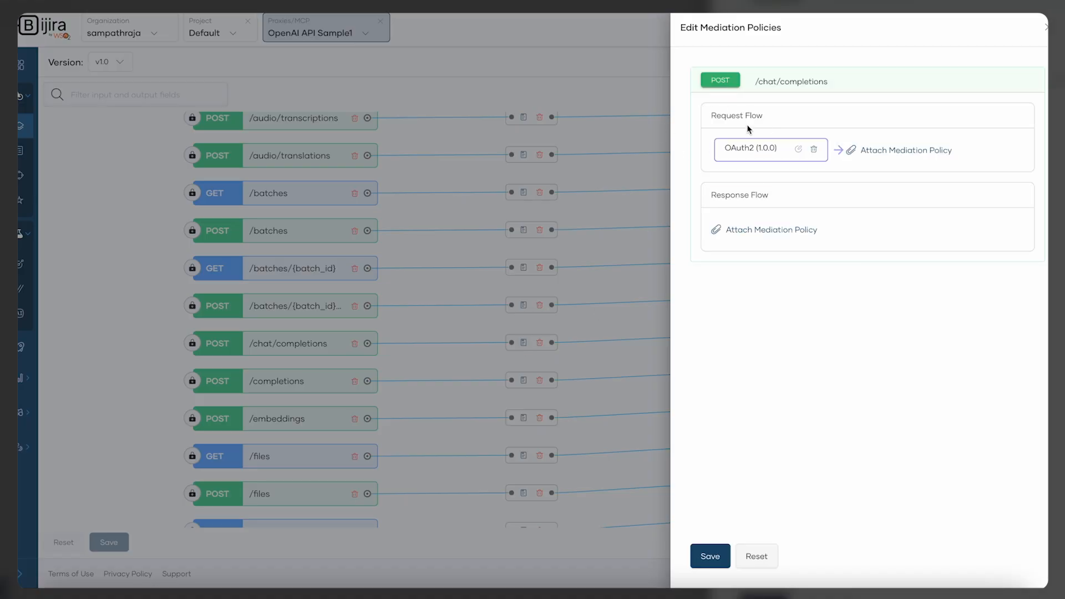
click(933, 156)
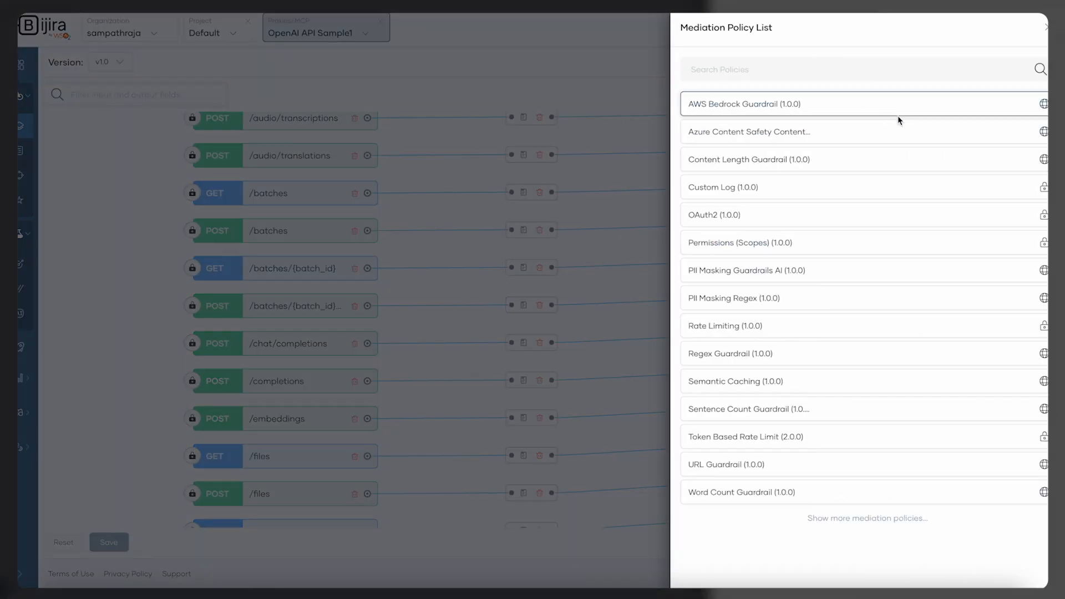
click(919, 71)
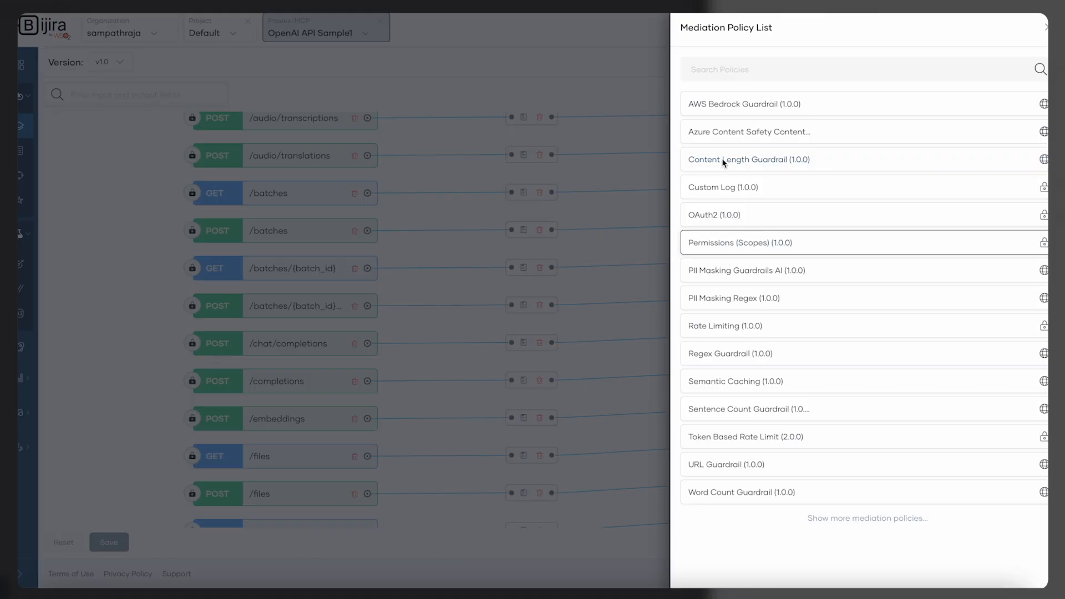
click(750, 135)
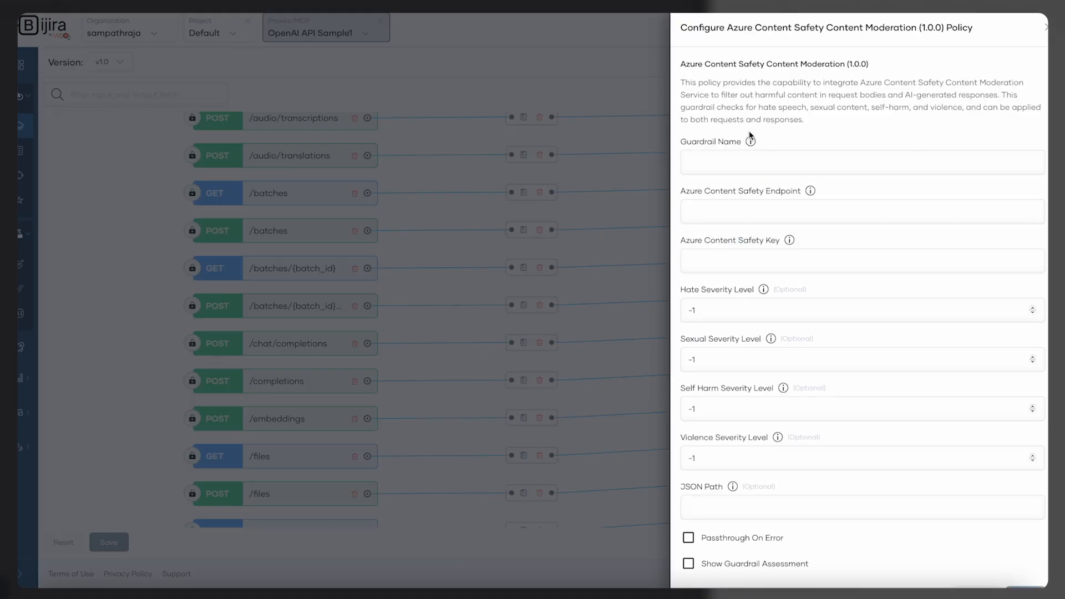
Name the guardrail Safety Guardrail
click(809, 165)
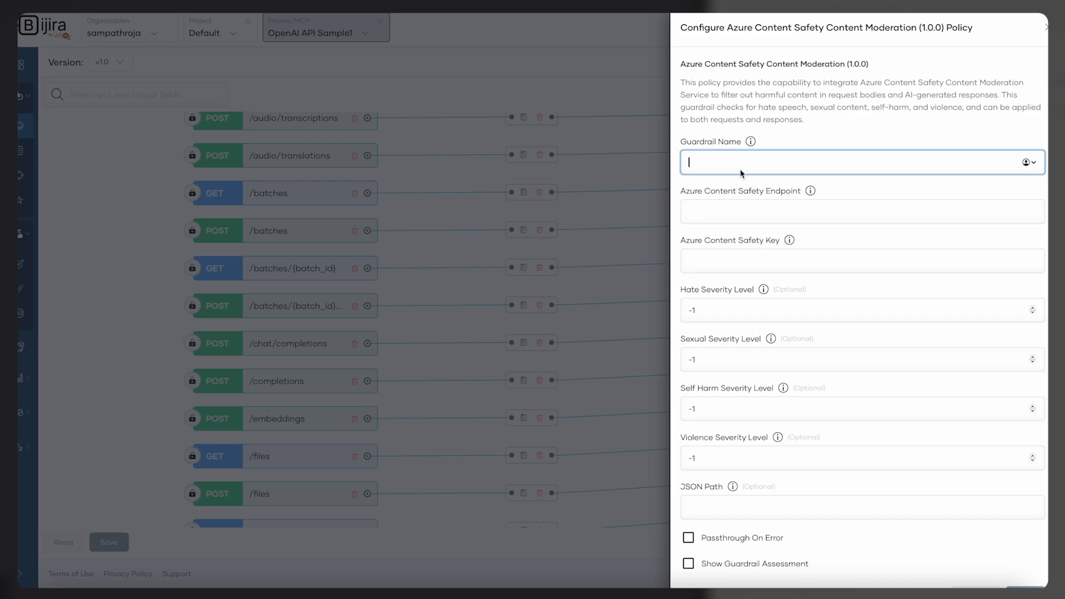
text(Safety Guardrail)
click(731, 220)
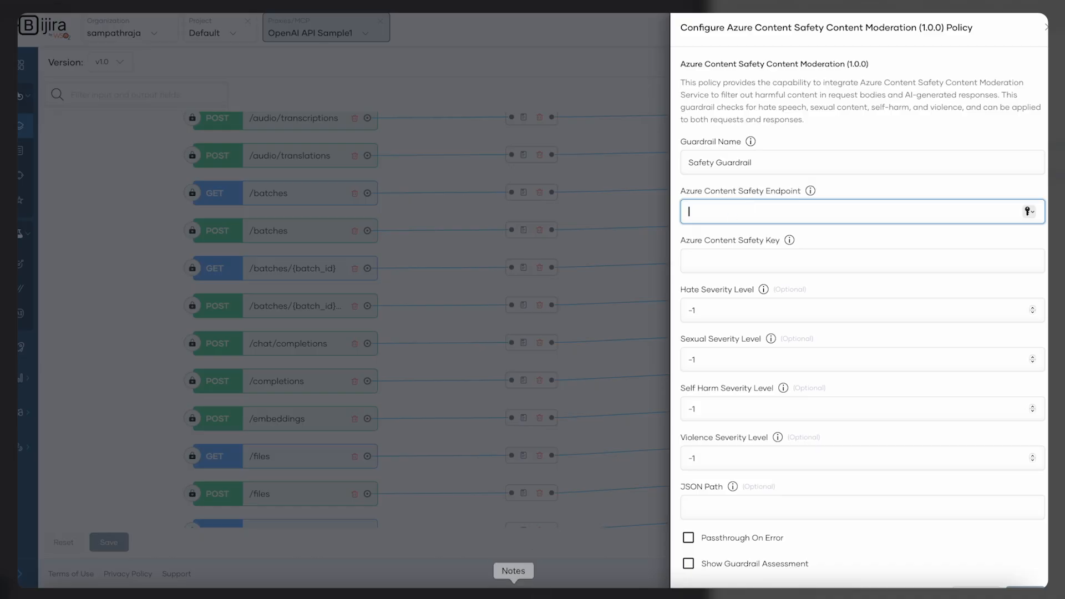
text(https://azurecontentsafetyapim.cognitiveservices.azure.com/)
click(720, 259)
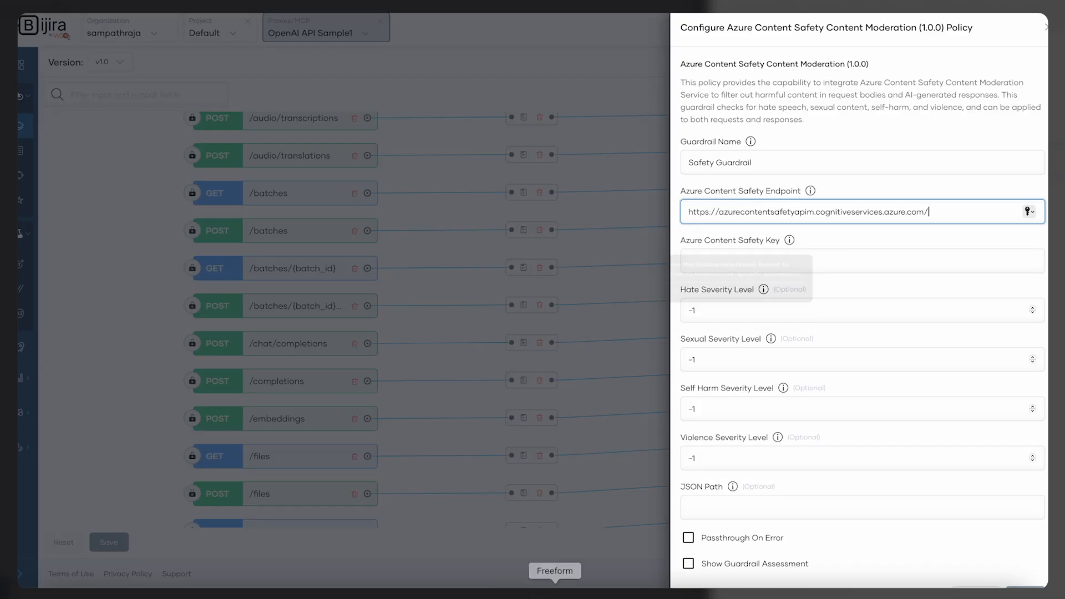
key(ctrl+v)
Set the hate, sexual, self harm and violence severity levels each to 1
click(708, 315)
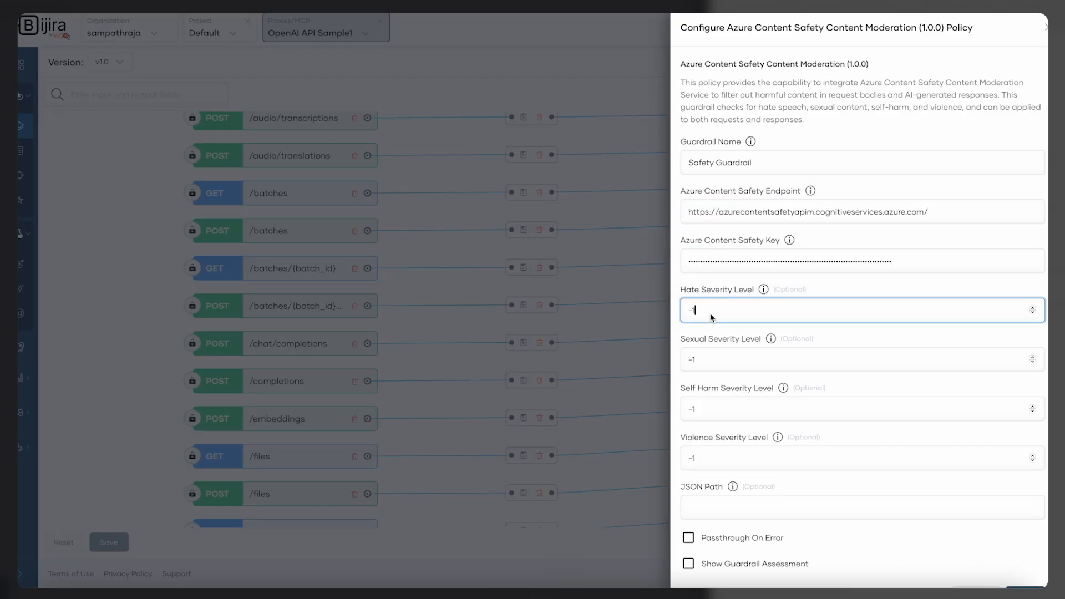
key(BackSpace)
key(BackSpace)
text(1)
click(694, 362)
key(BackSpace)
key(BackSpace)
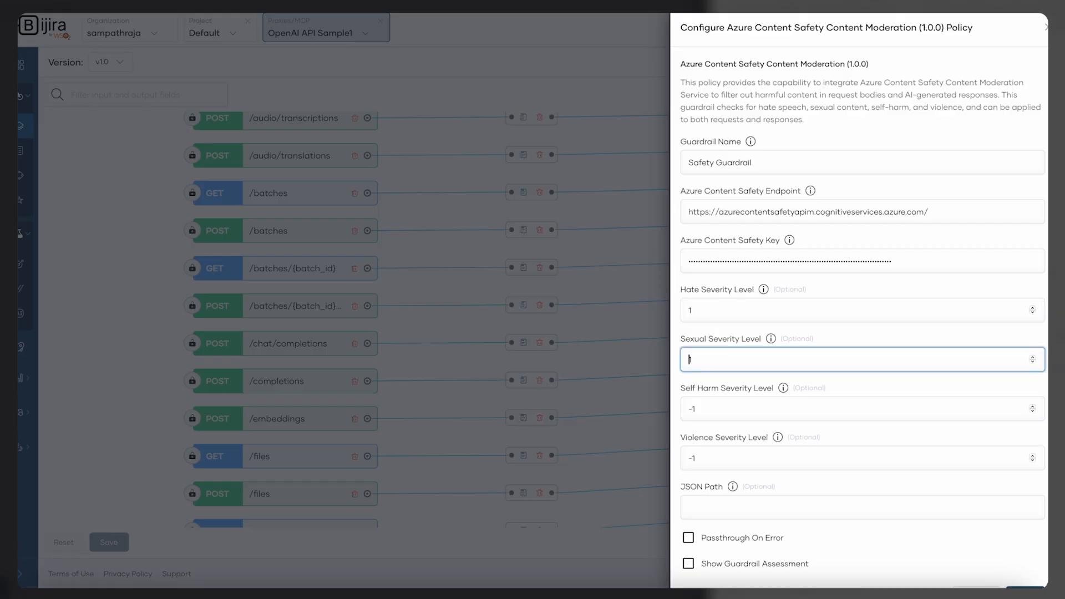
text(1)
click(692, 408)
key(BackSpace)
key(BackSpace)
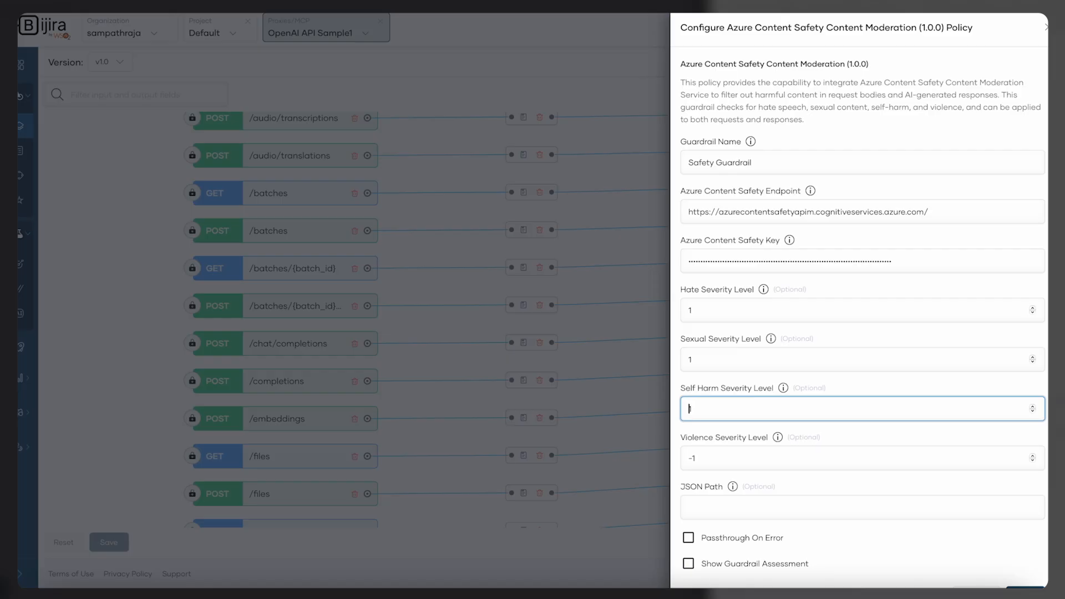
text(1)
click(690, 459)
key(BackSpace)
key(BackSpace)
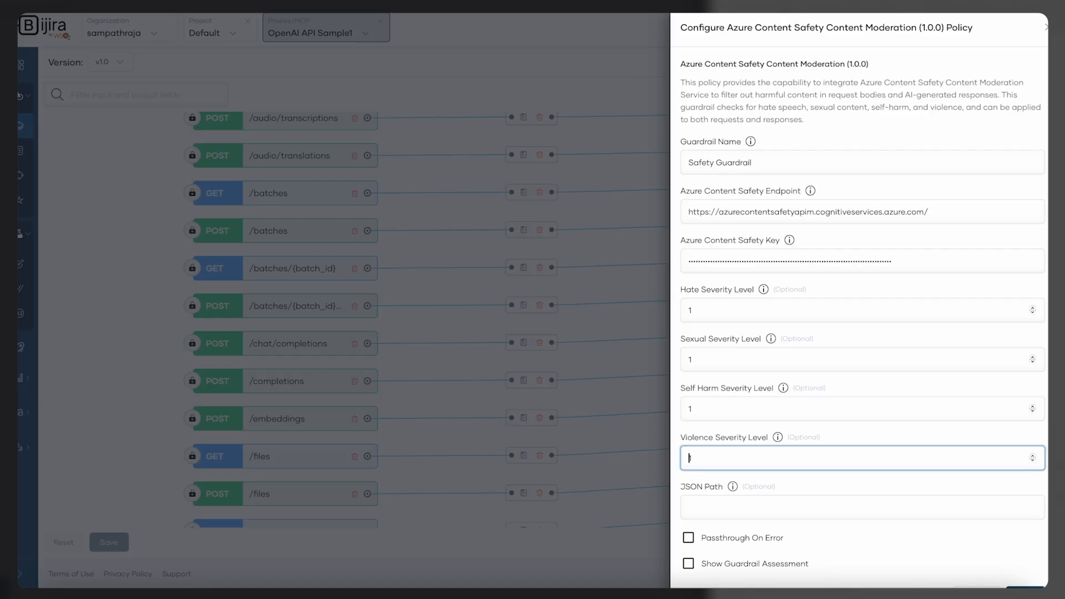
Set the JSON path to $.messages[1].content, enable Show Guardrail Assessment, and add the policy
click(711, 497)
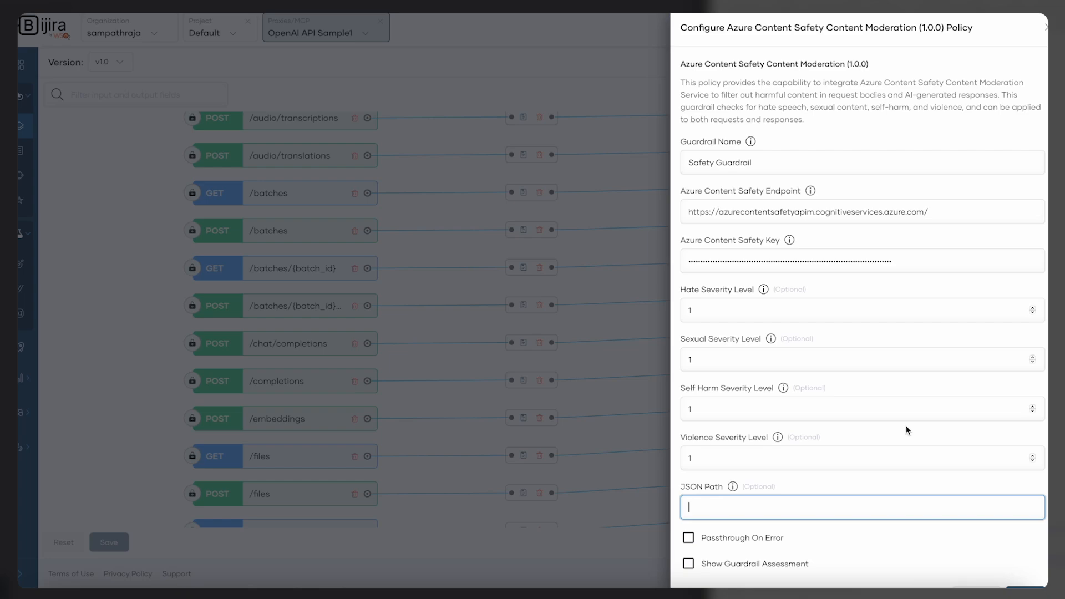
text($.messages[1].content)
scroll(874, 432, down, 1)
click(688, 532)
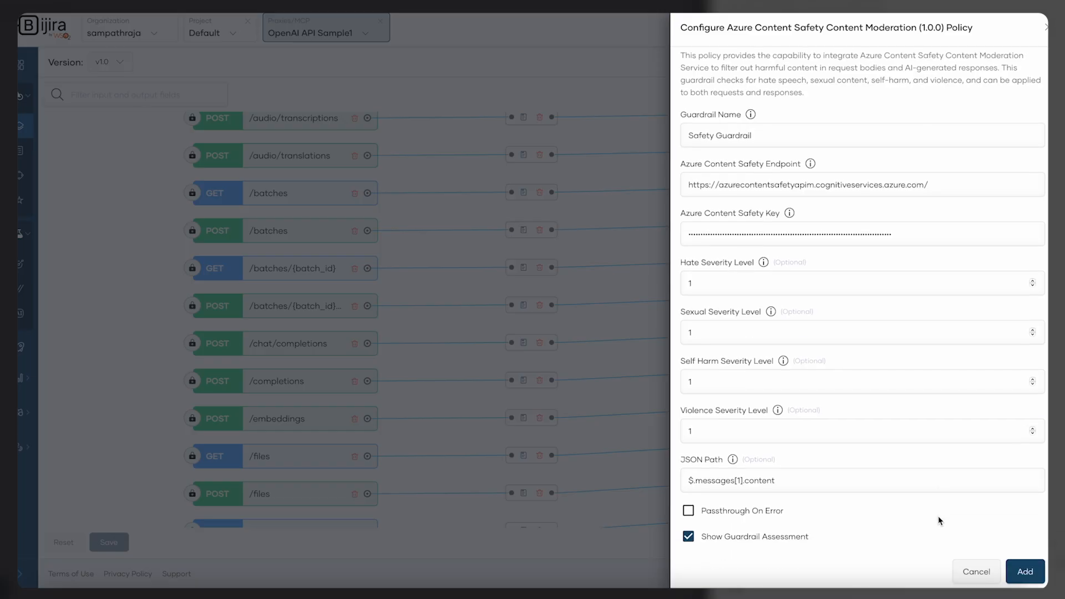
click(1036, 569)
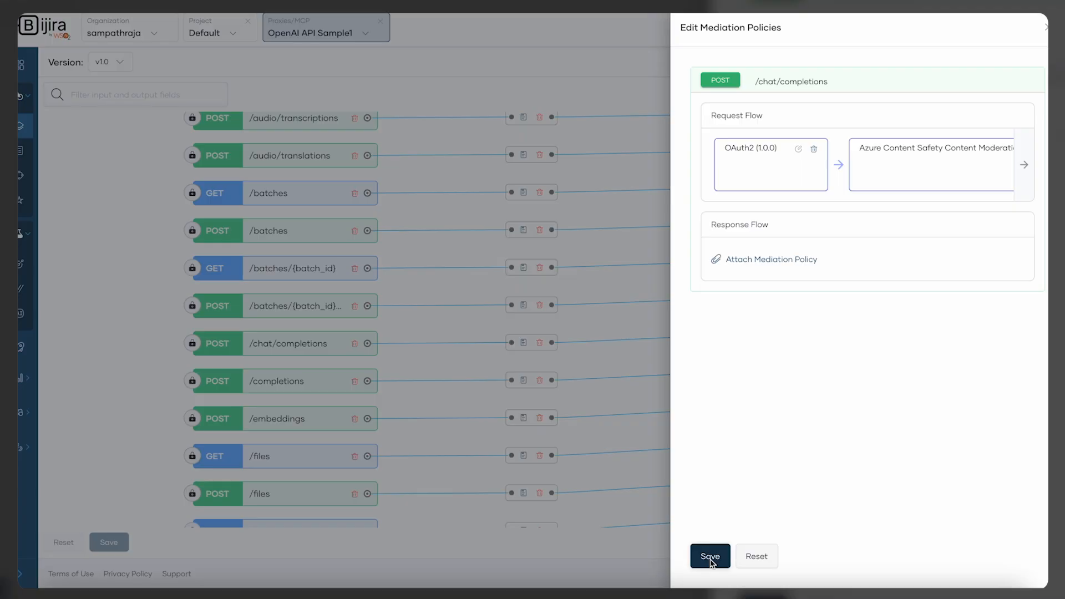
Save the resource's mediation policies and the API, then return to the deployment page
click(711, 560)
click(109, 543)
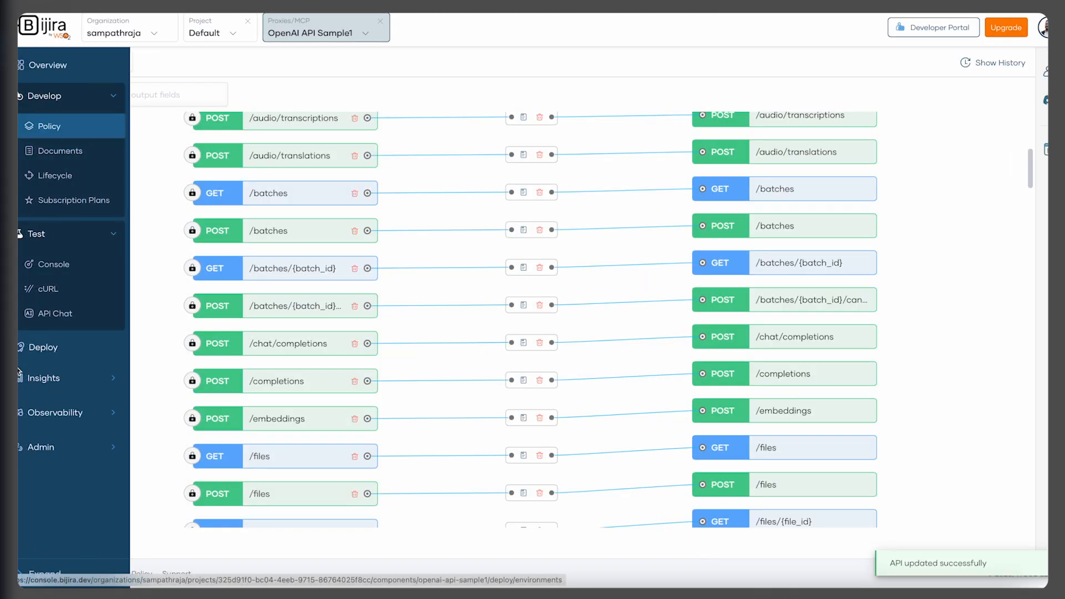
click(52, 349)
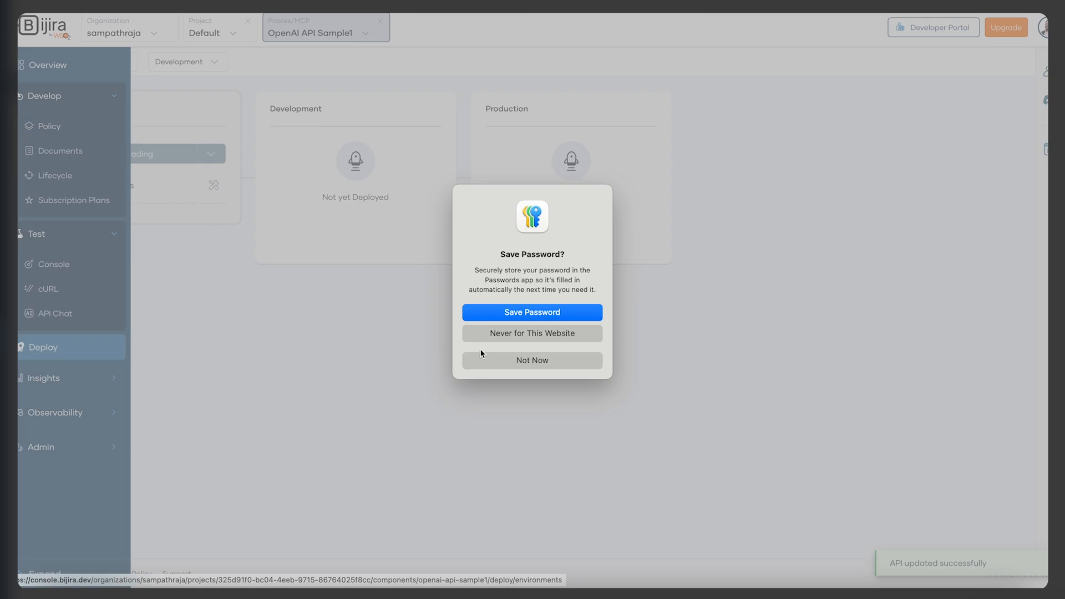
click(504, 361)
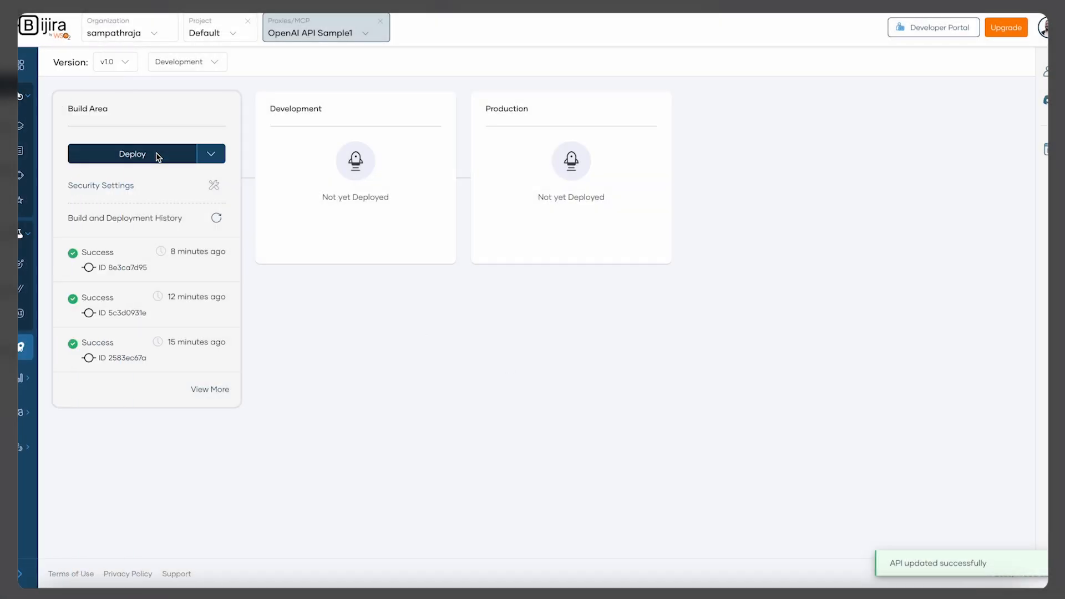
Open the test console and try out the POST /chat/completions resource
click(56, 264)
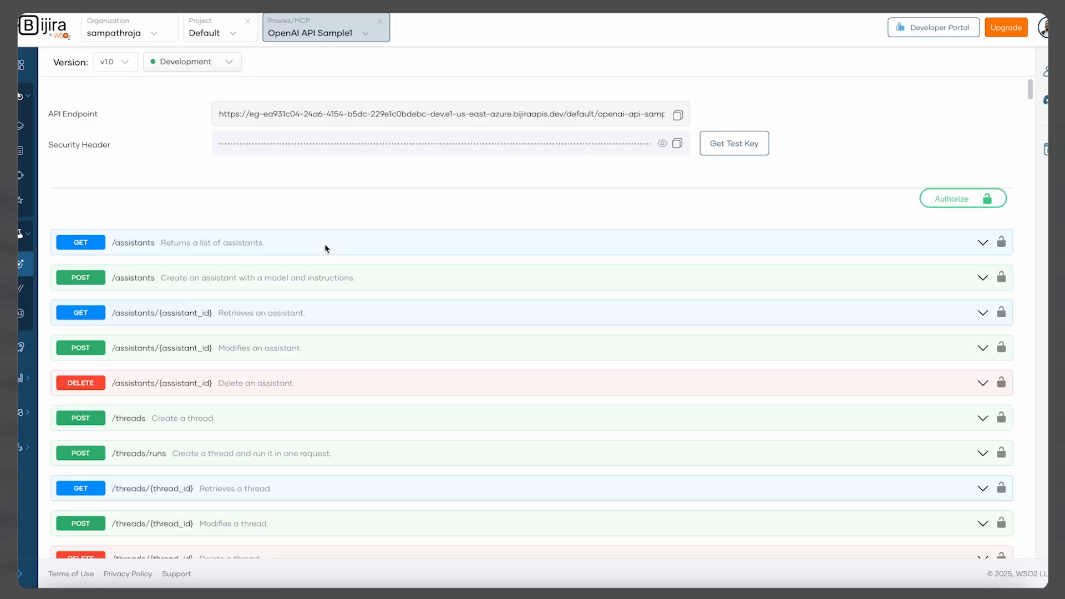
scroll(325, 247, down, 8)
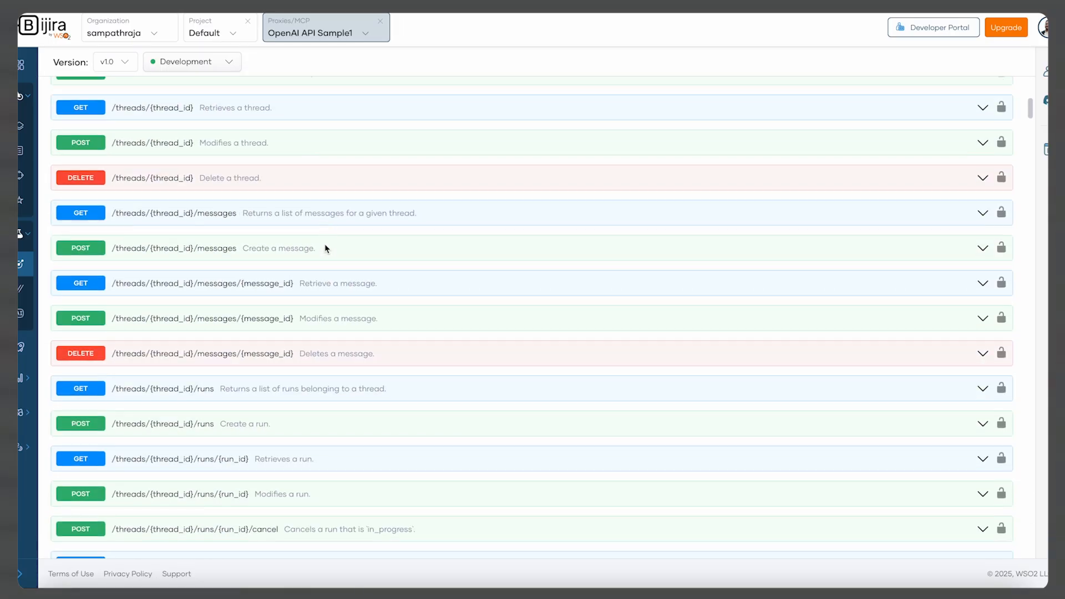
scroll(312, 279, up, 4)
scroll(312, 278, down, 6)
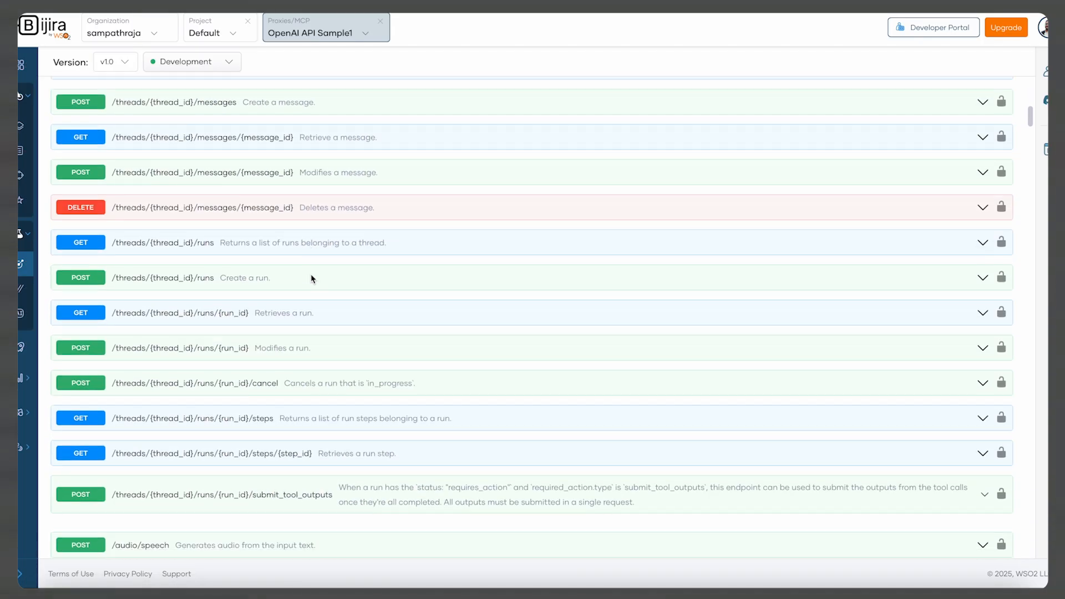
click(263, 319)
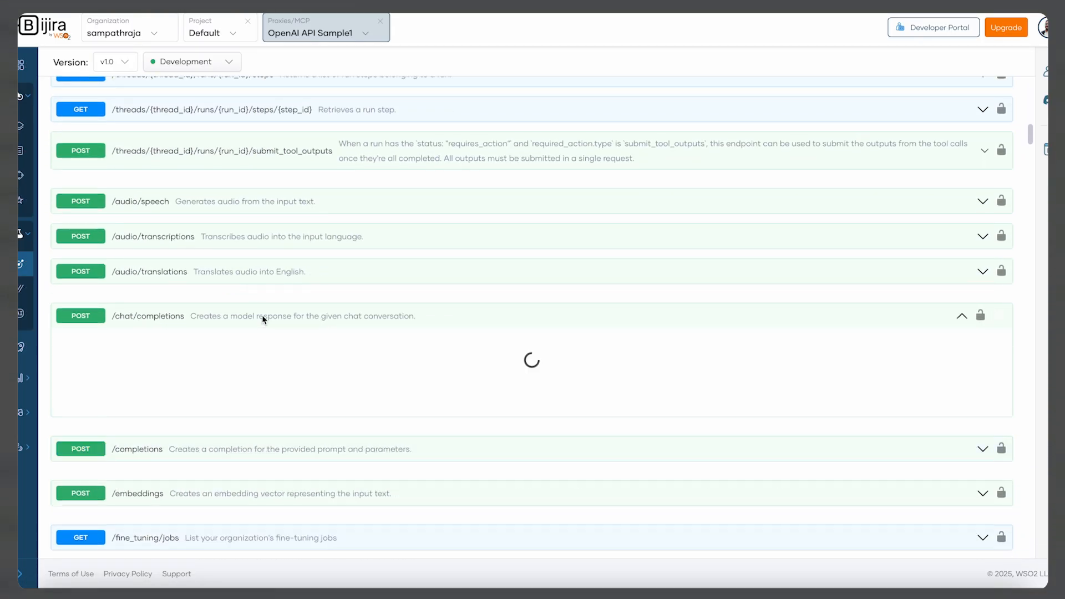
scroll(677, 331, down, 2)
click(978, 237)
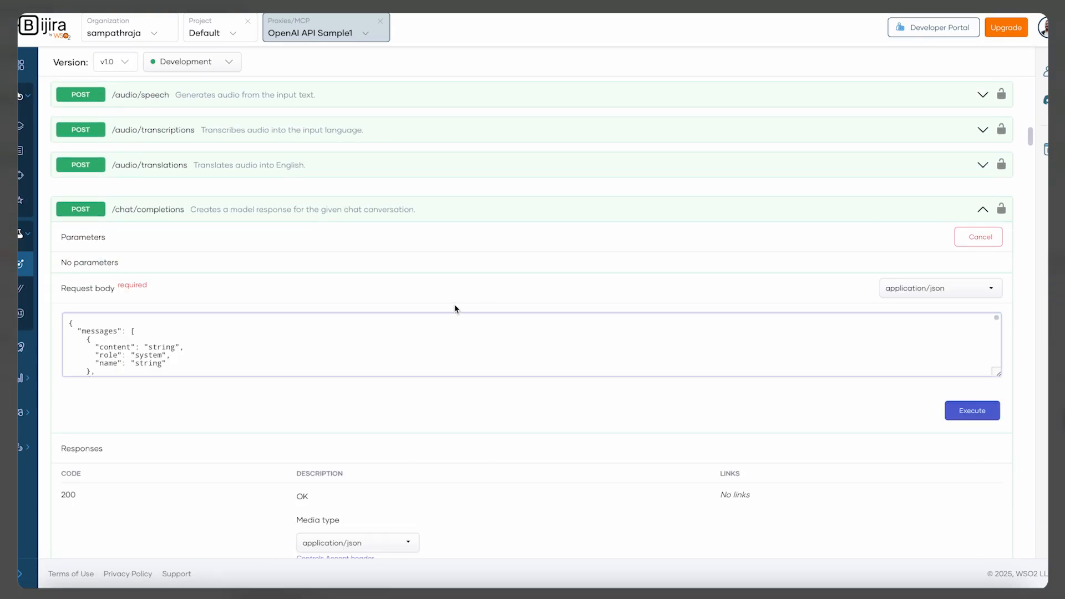
Replace the request body with a gpt-4o-mini chat request whose user message is "I need to buy guns." and execute it
key(ctrl+a)
key(ctrl+v)
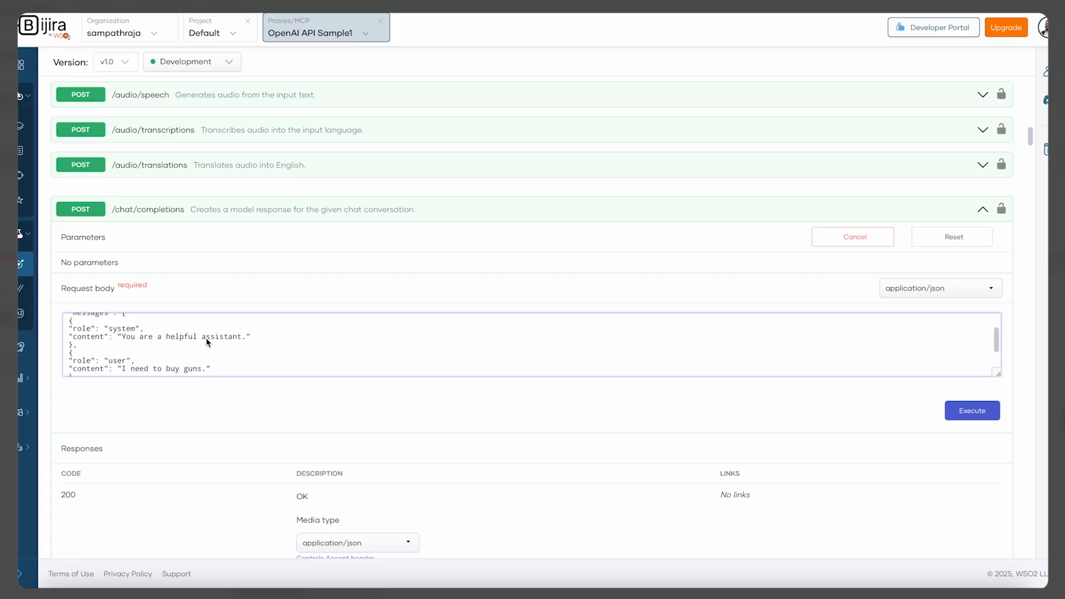
scroll(155, 366, down, 1)
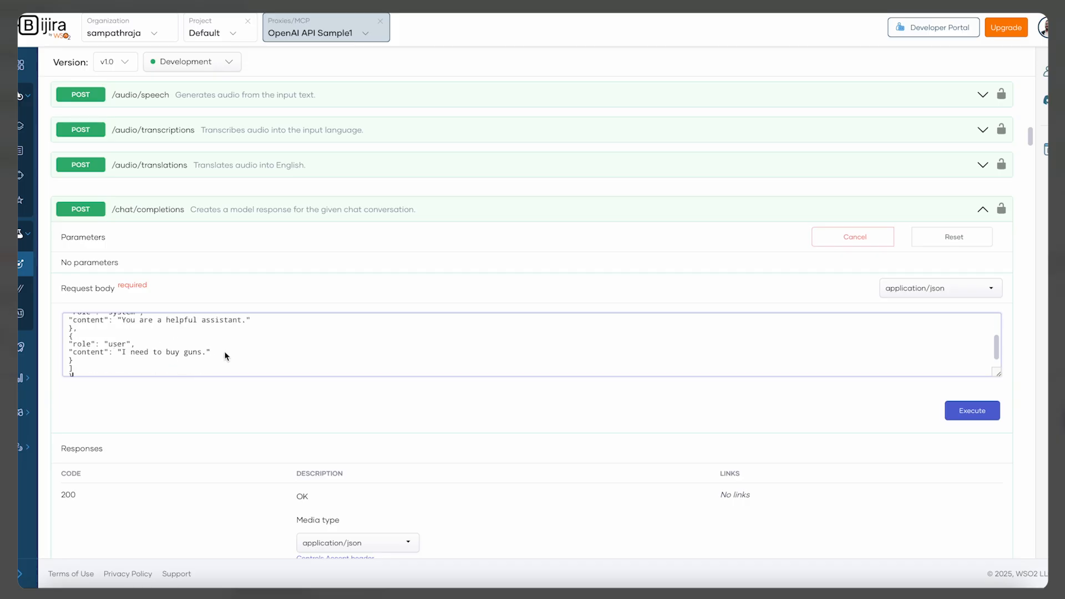
scroll(226, 355, up, 3)
scroll(335, 278, down, 3)
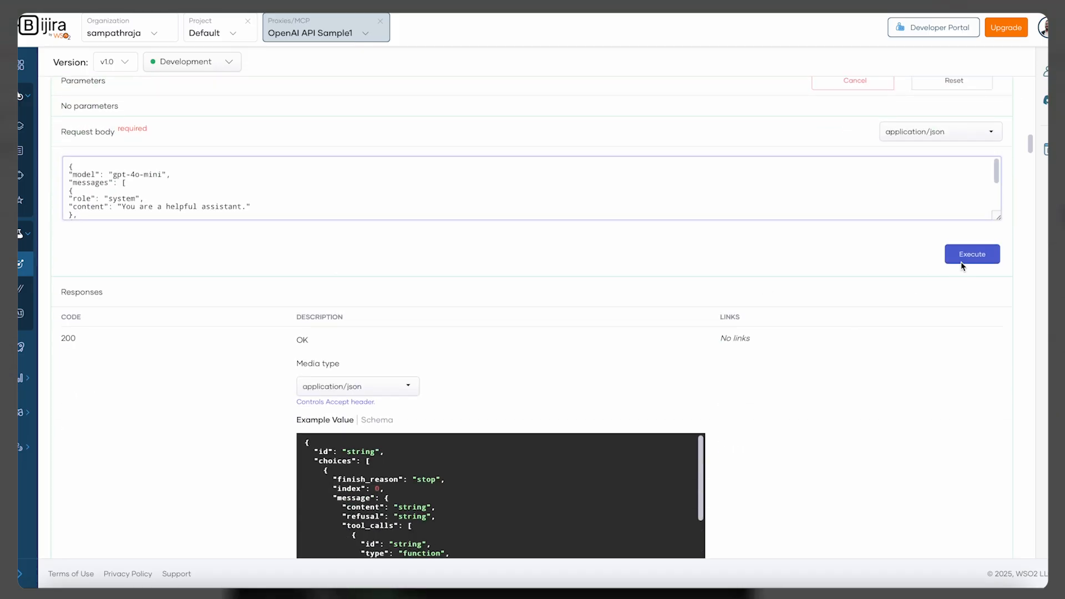
click(976, 258)
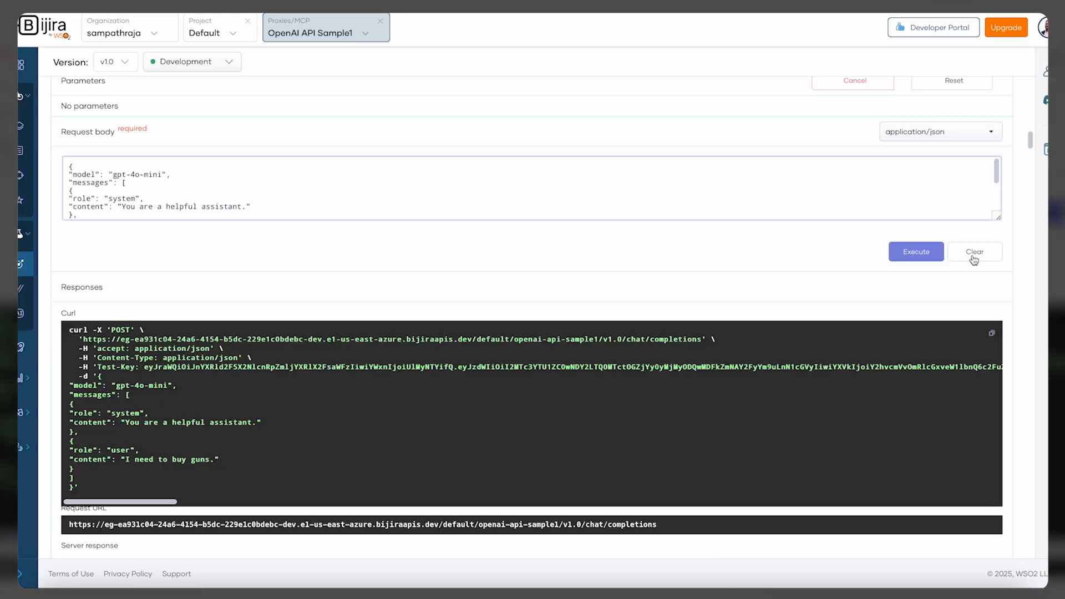
Examine the server response body and its guardrail assessment for each content category
scroll(359, 319, down, 6)
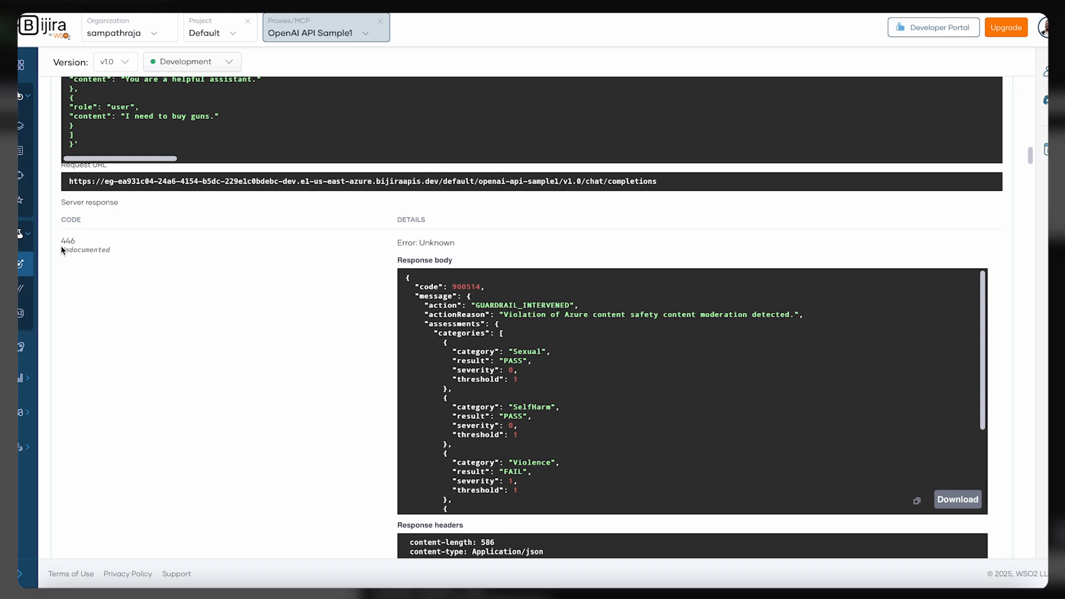
scroll(179, 270, down, 2)
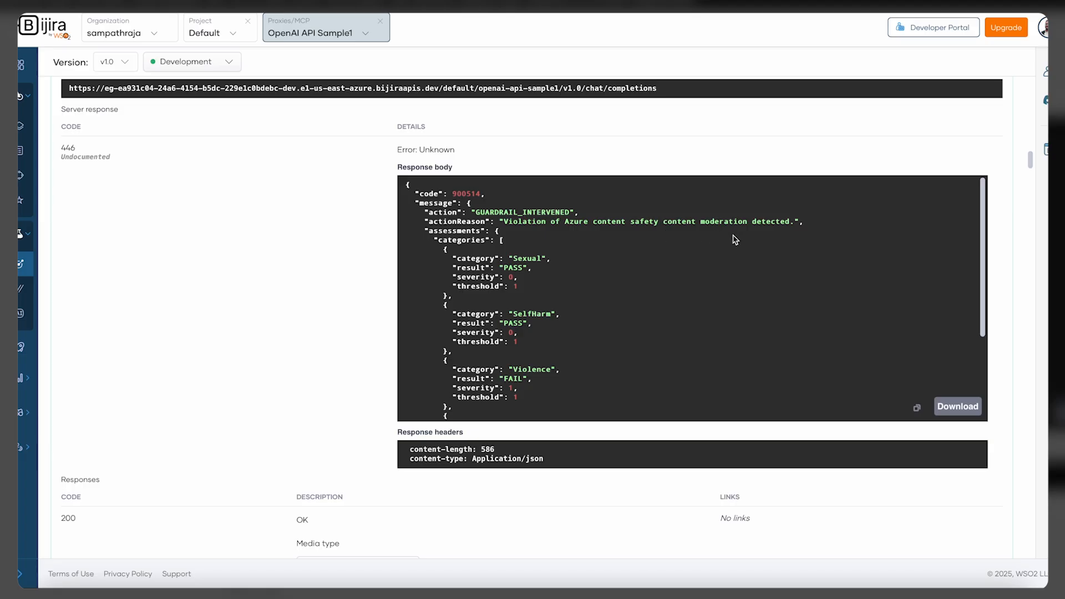
scroll(602, 290, down, 1)
scroll(602, 289, down, 1)
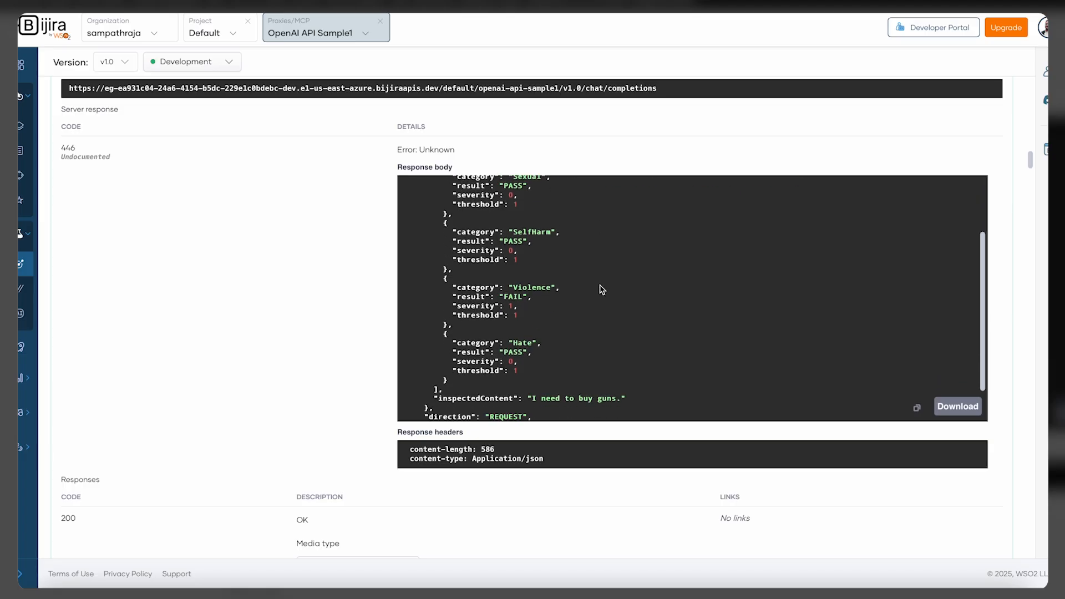
scroll(602, 289, up, 1)
scroll(526, 208, up, 1)
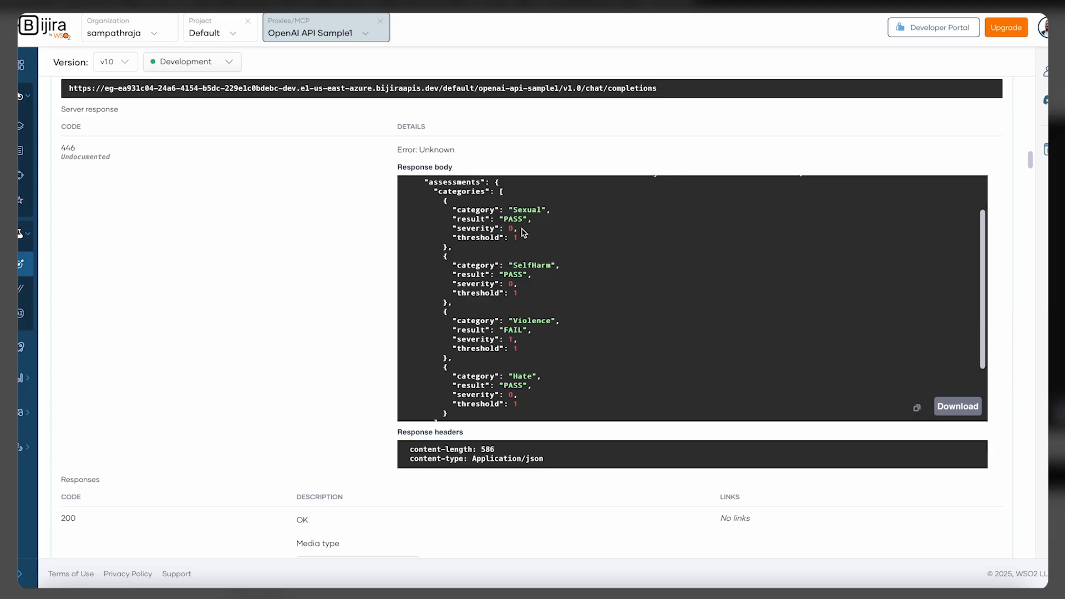
scroll(543, 231, down, 1)
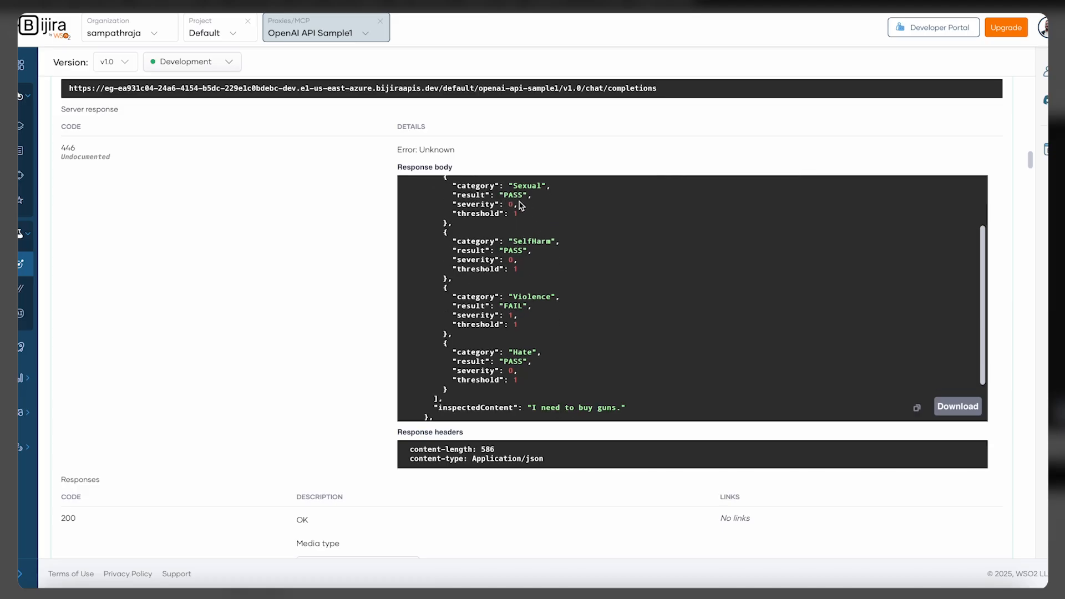
scroll(536, 257, down, 1)
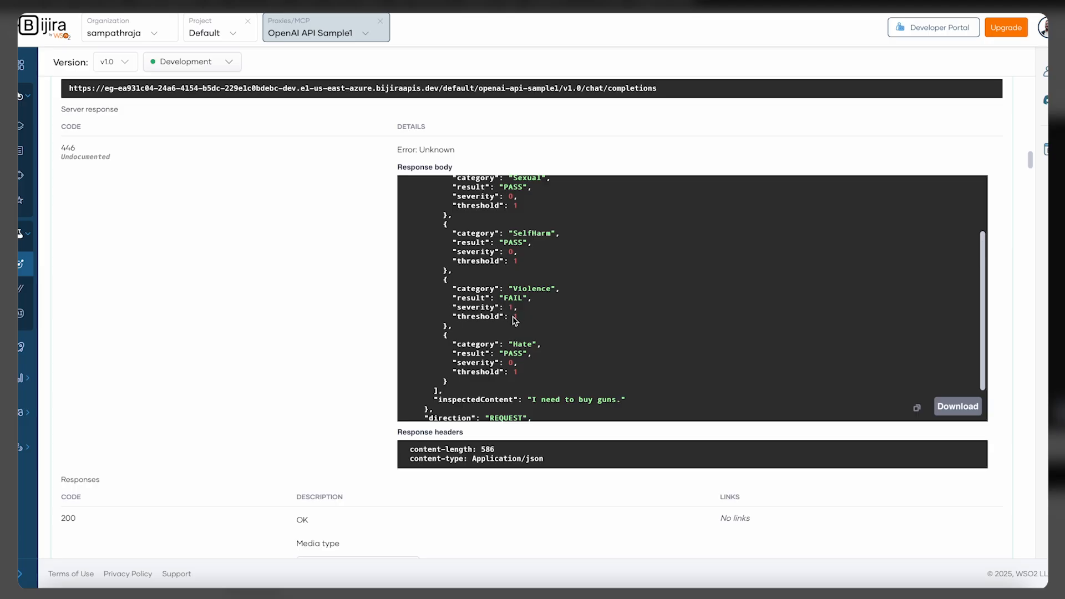
scroll(521, 363, down, 2)
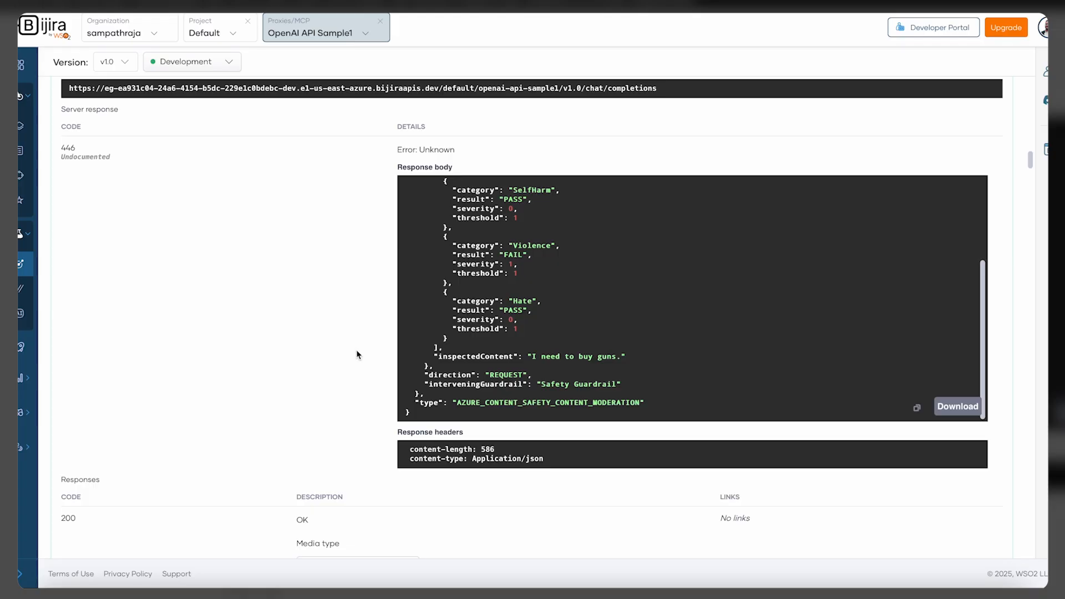
scroll(356, 350, up, 10)
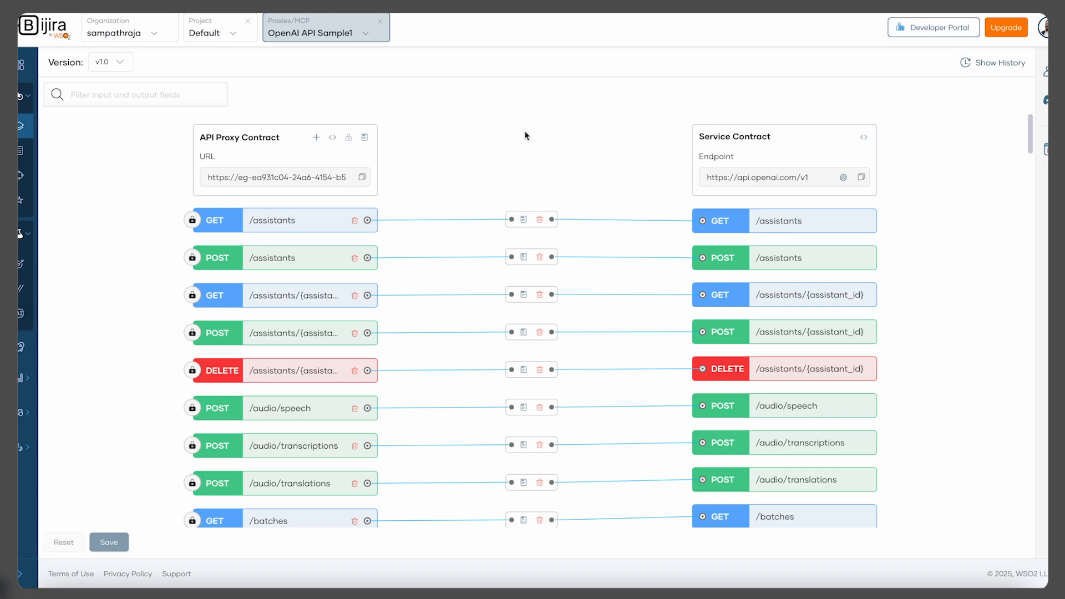
Open the /chat/completions resource's mediation policies and attach a PII Masking Guardrails AI policy to the request flow
scroll(526, 135, down, 10)
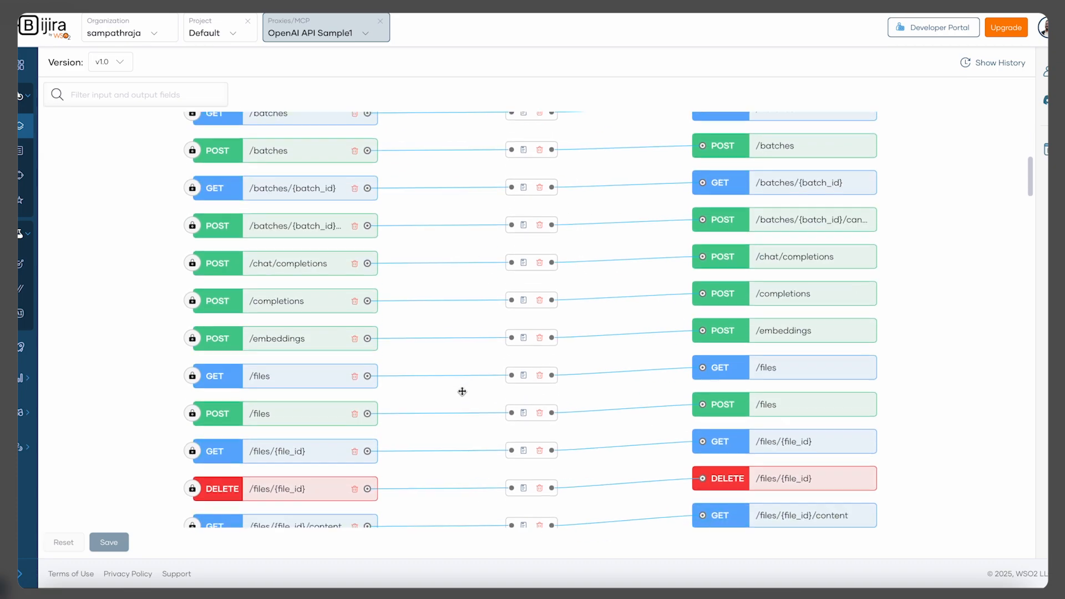
scroll(462, 392, down, 12)
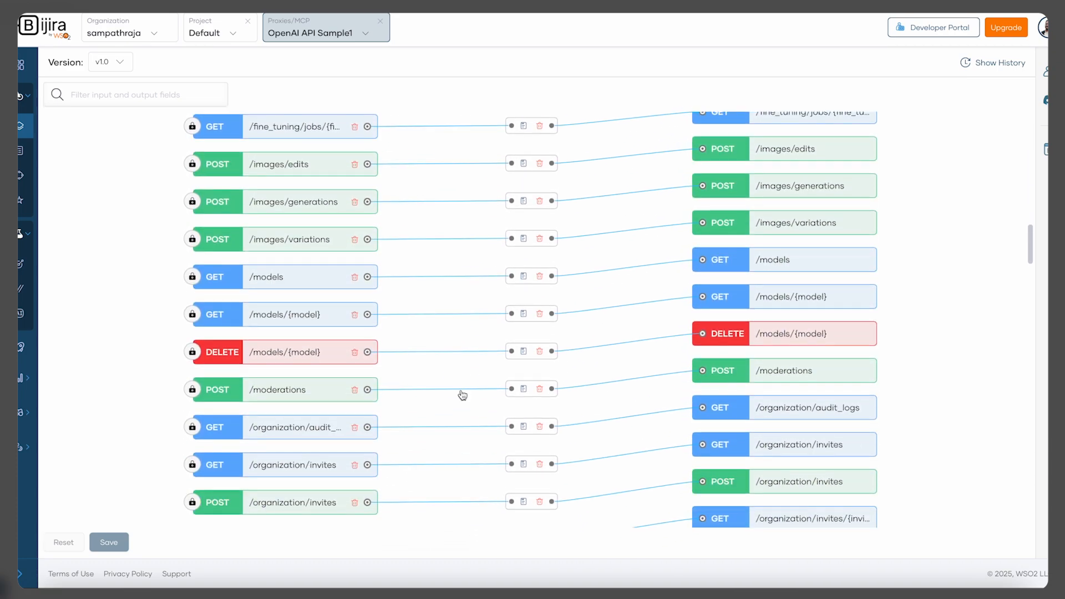
scroll(460, 393, up, 12)
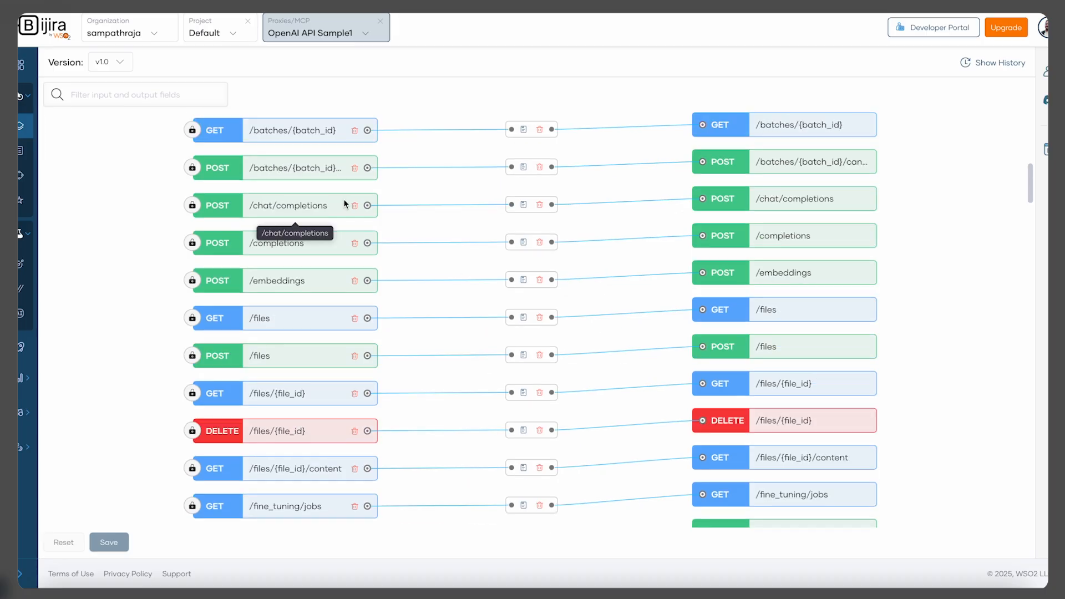
click(524, 205)
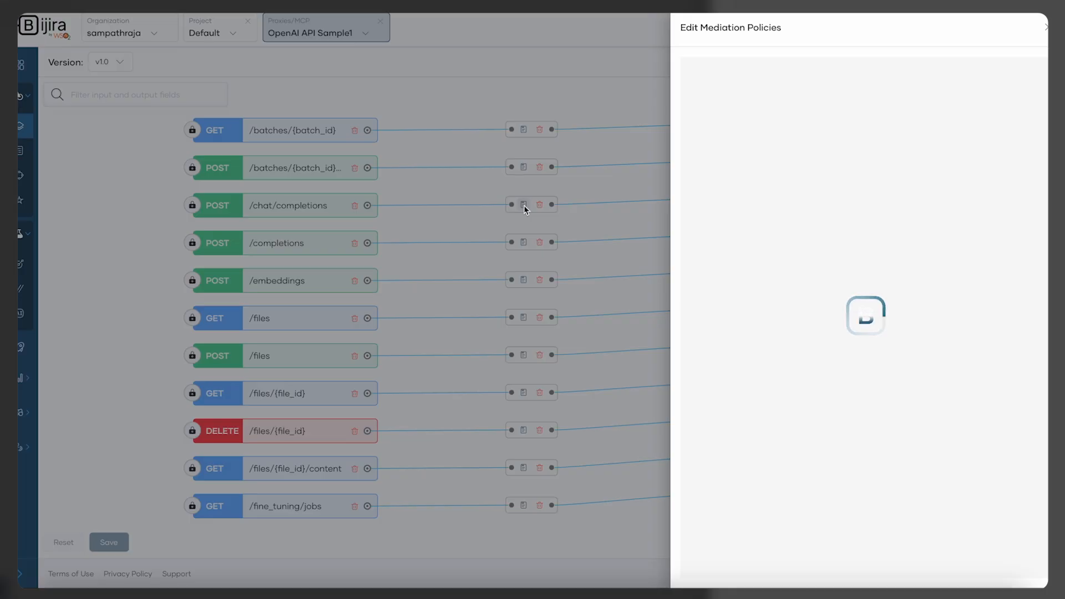
scroll(886, 164, right, 3)
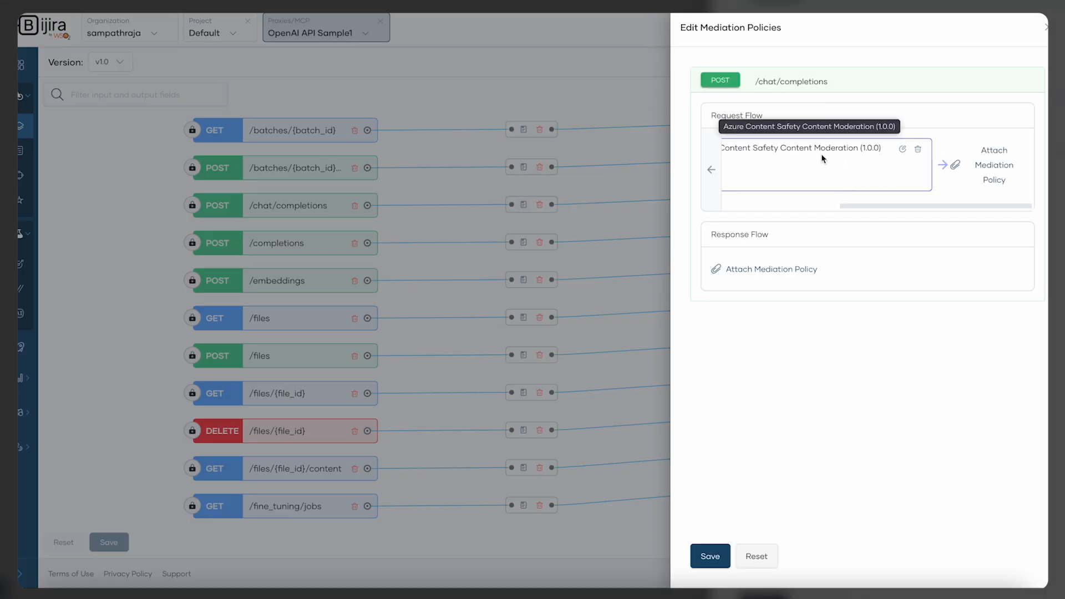
click(994, 165)
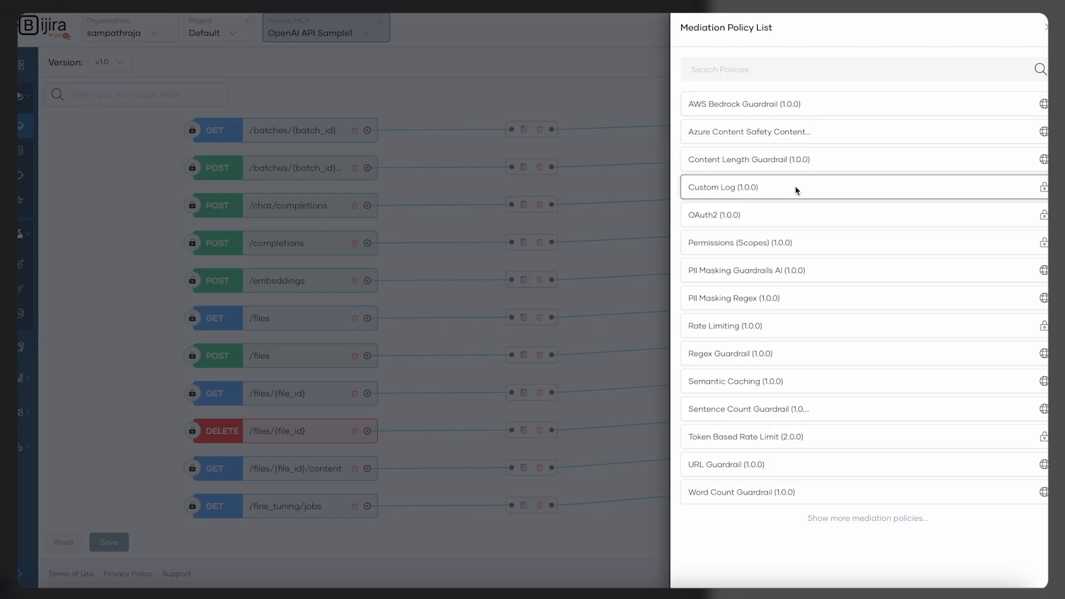
click(803, 273)
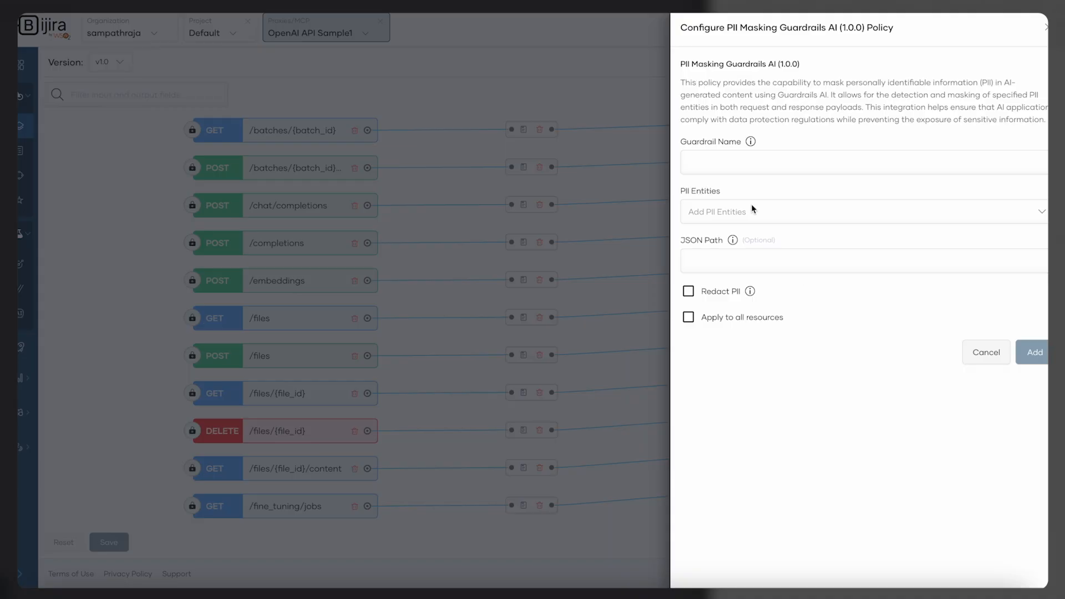
Name the guardrail PII Masking and add URL and EMAIL_ADDRESS as PII entities
click(735, 164)
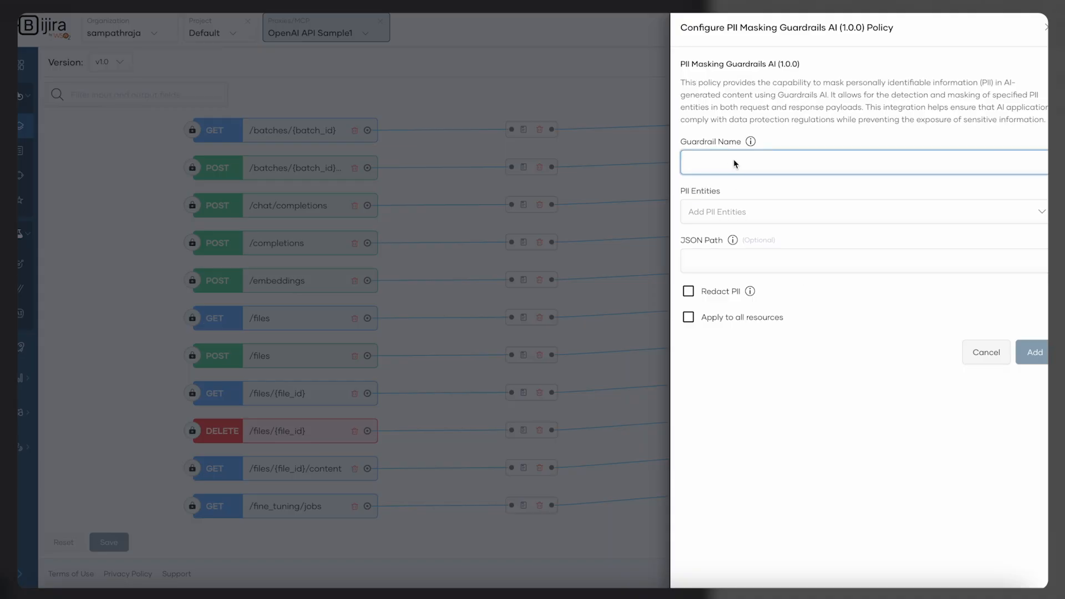
text(PII Masking)
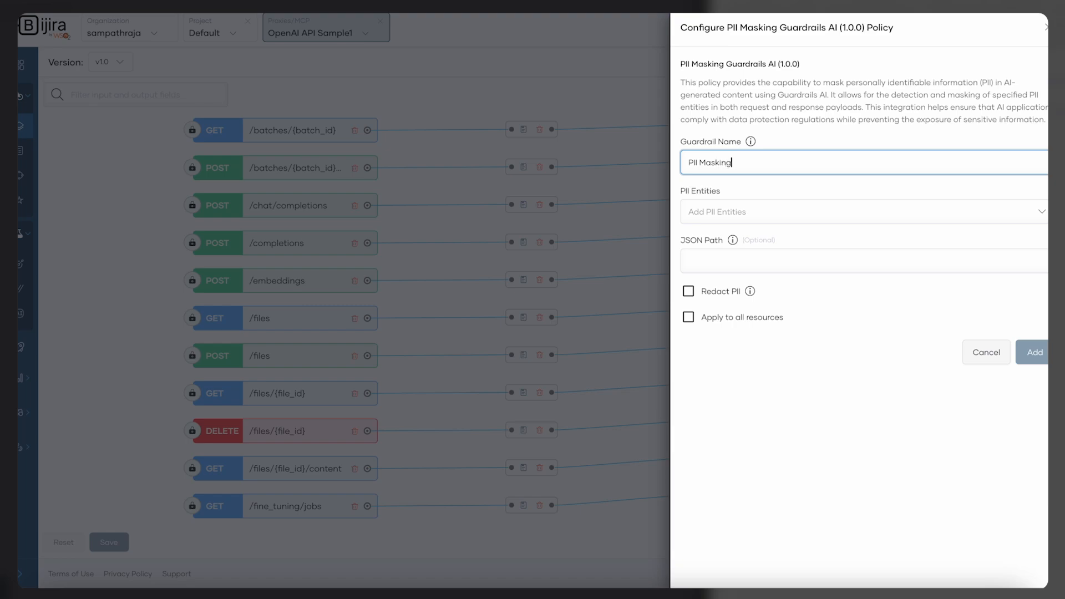
click(733, 216)
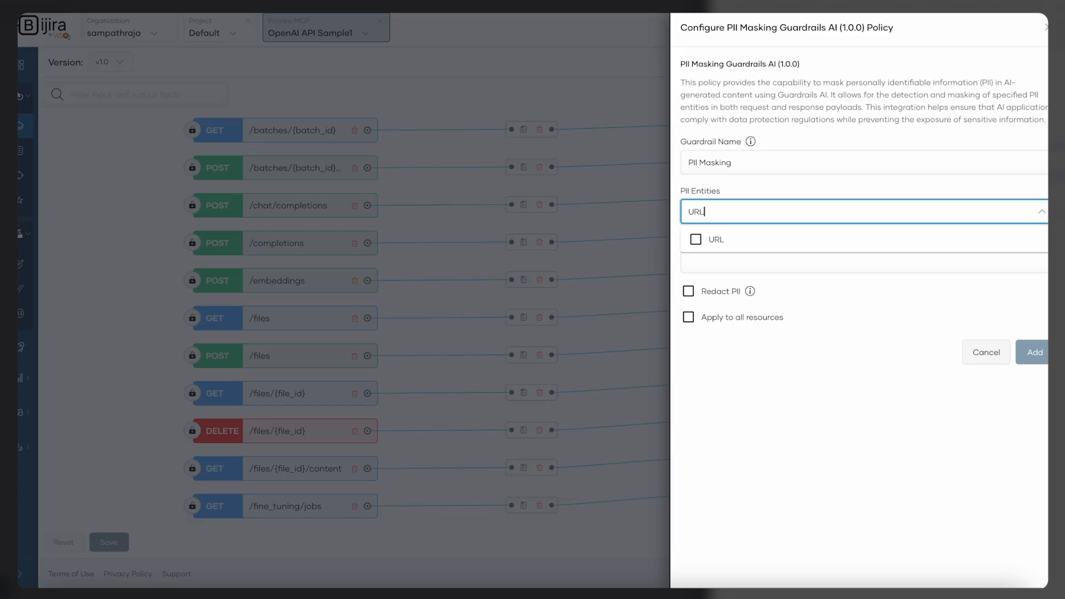
click(737, 239)
click(771, 216)
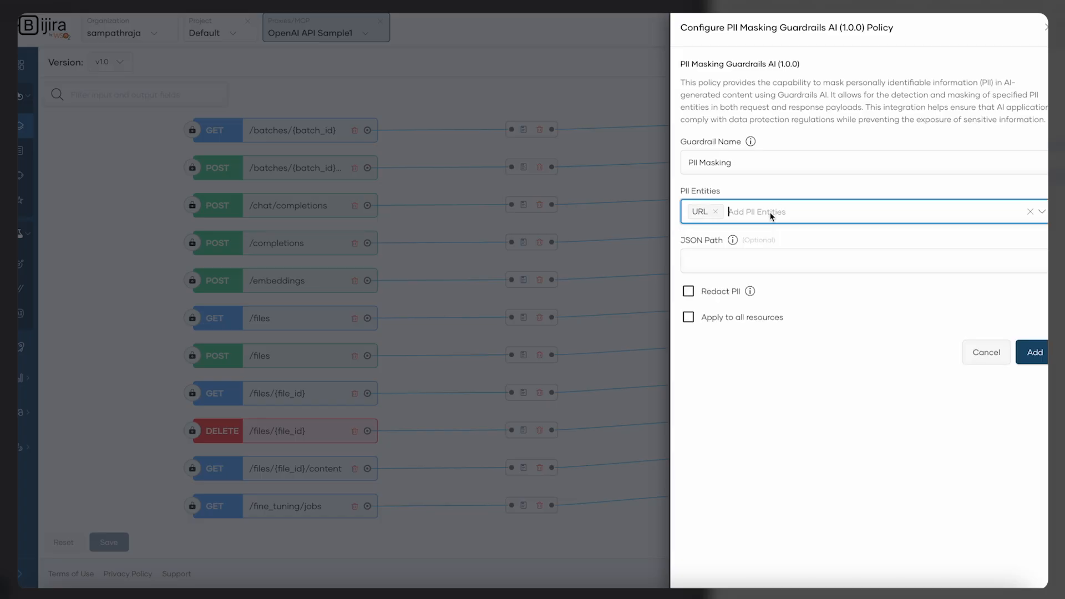
text(EM)
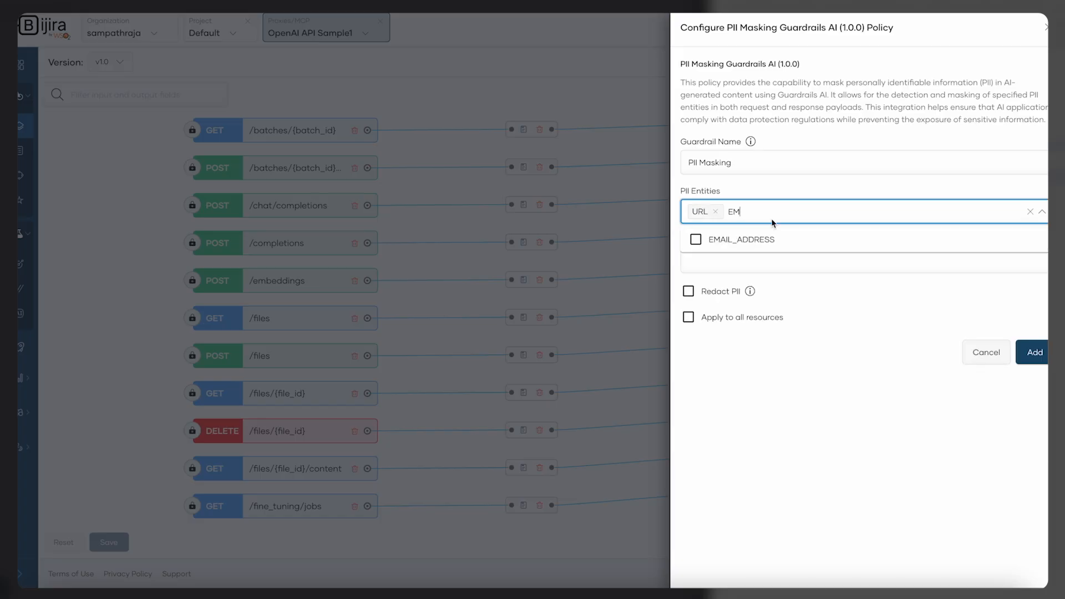
click(773, 238)
Set the PII guardrail's JSON path to $.messages[1].content and add the policy
click(787, 537)
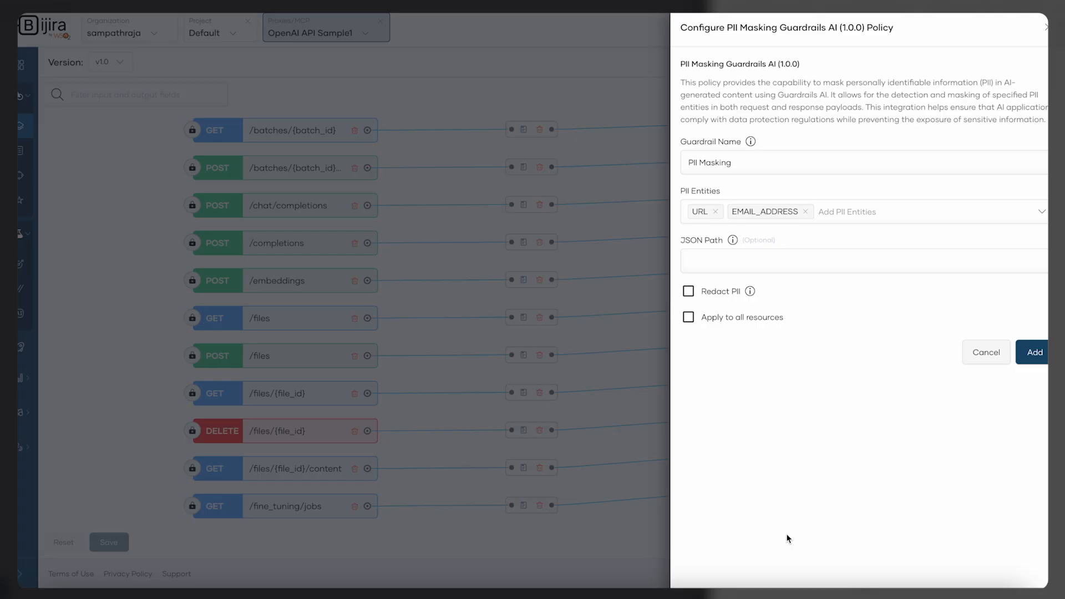
click(740, 264)
text($.messages[1].content)
click(737, 383)
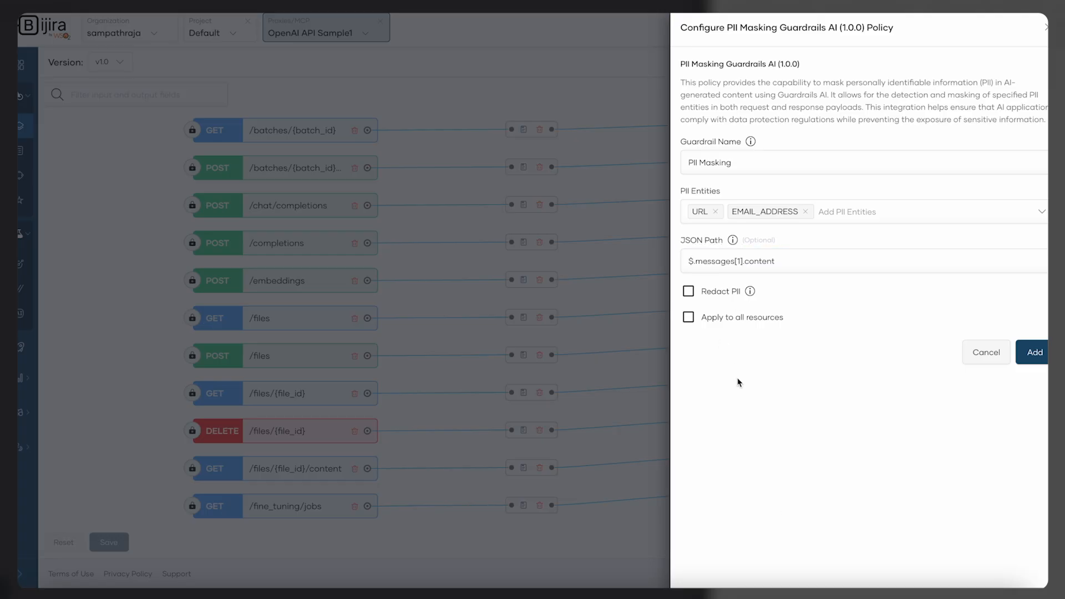
click(1042, 358)
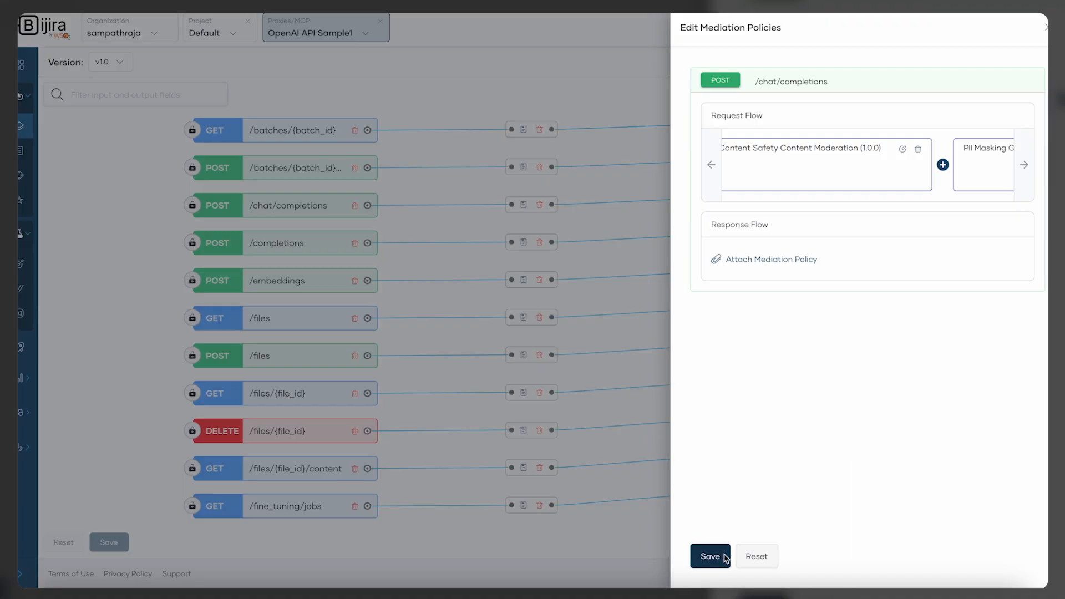
Save the resource's mediation policies and the API, then open the Deploy page
click(712, 556)
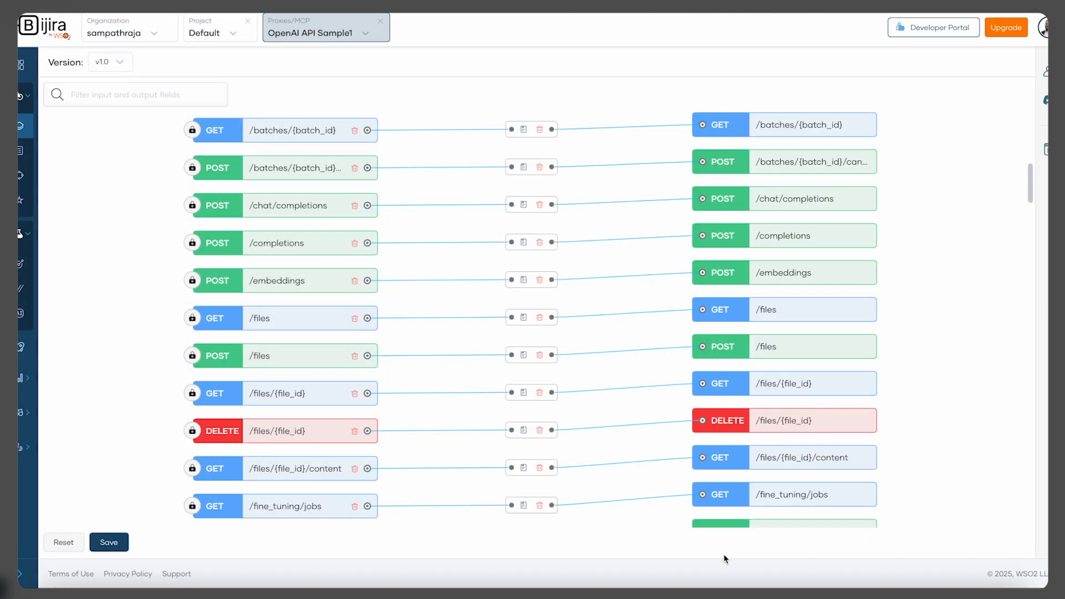
click(114, 545)
mouse_move(50, 350)
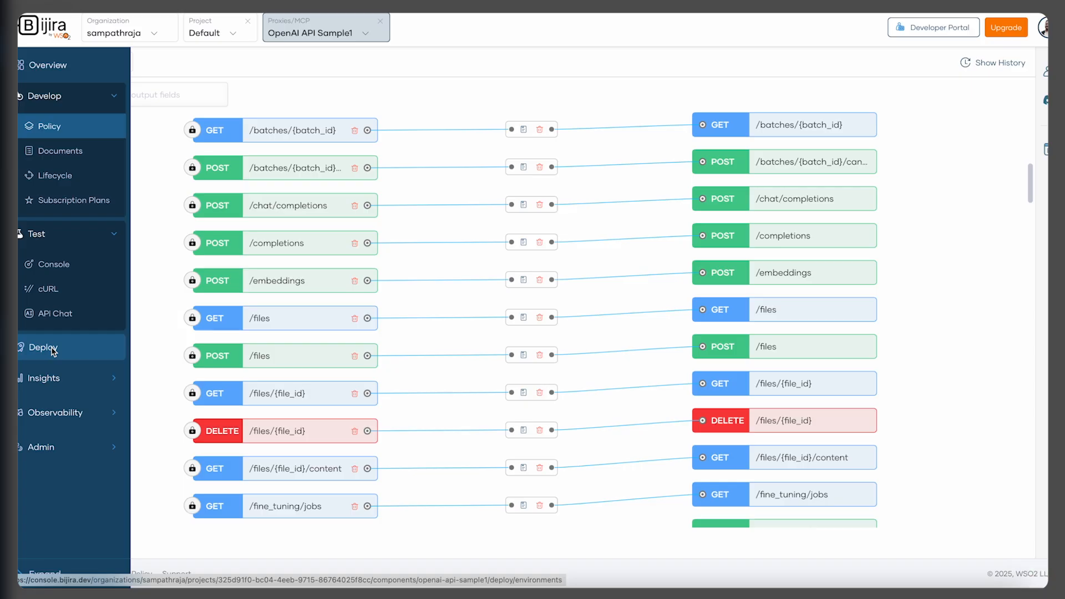
click(52, 352)
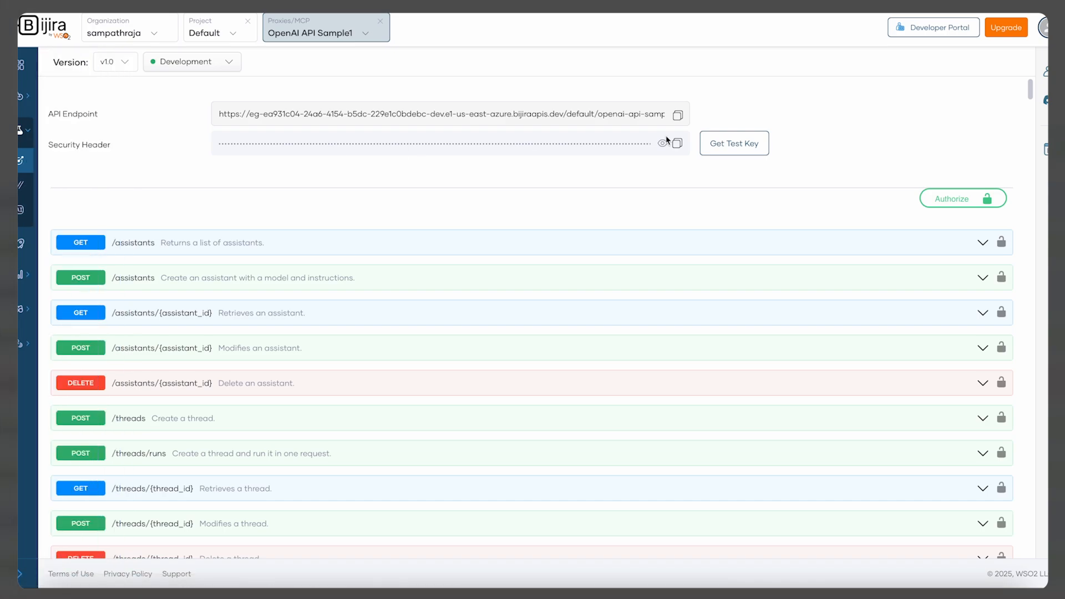
Expand the POST /chat/completions operation in the test console and switch it to Try it out mode
scroll(577, 257, down, 15)
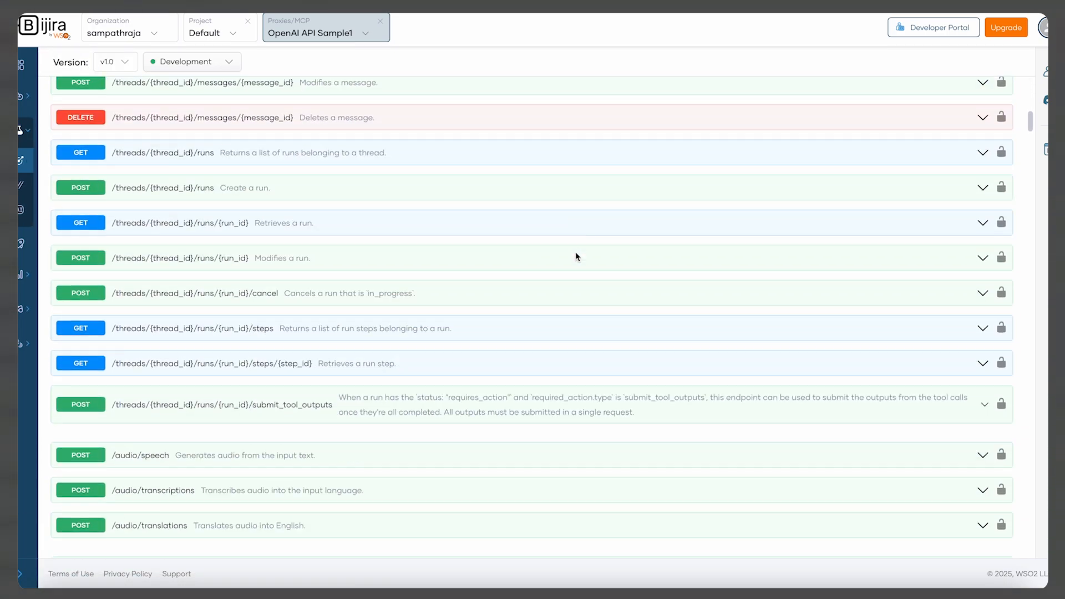
scroll(577, 257, down, 3)
click(647, 267)
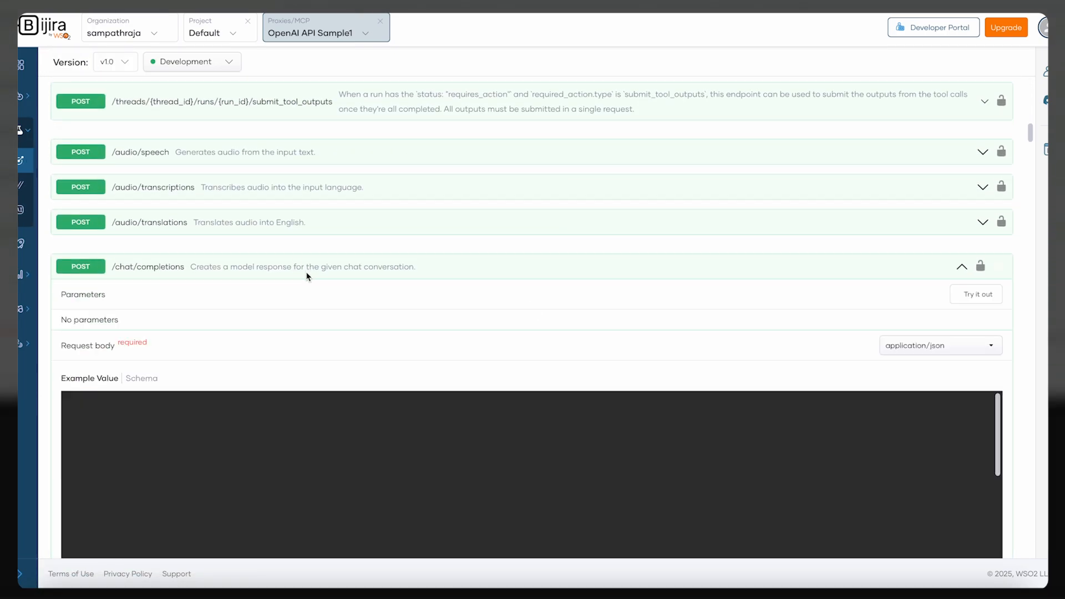
scroll(722, 327, down, 2)
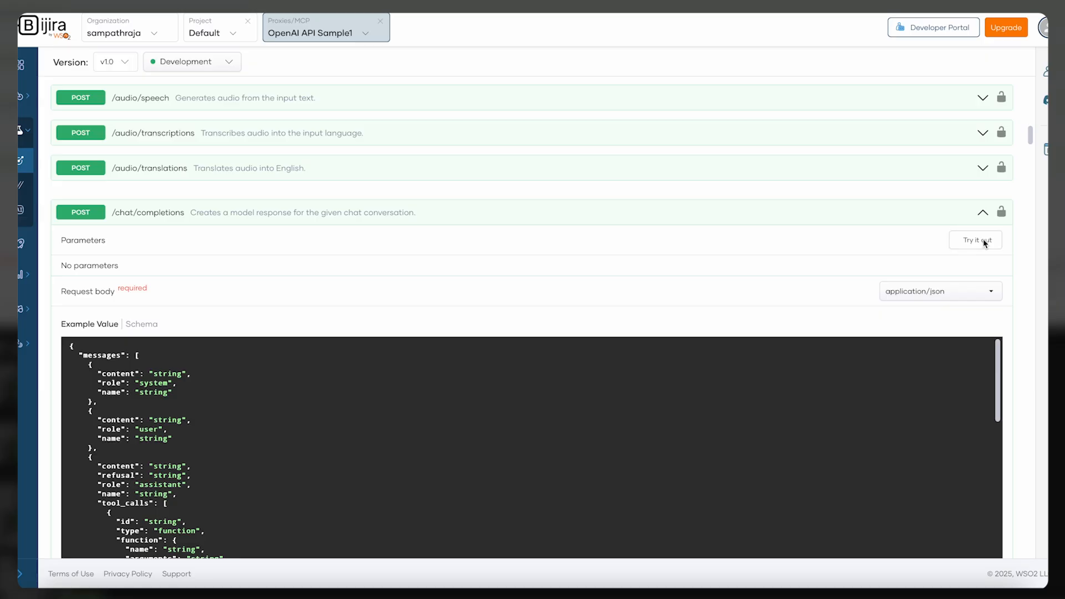
click(978, 239)
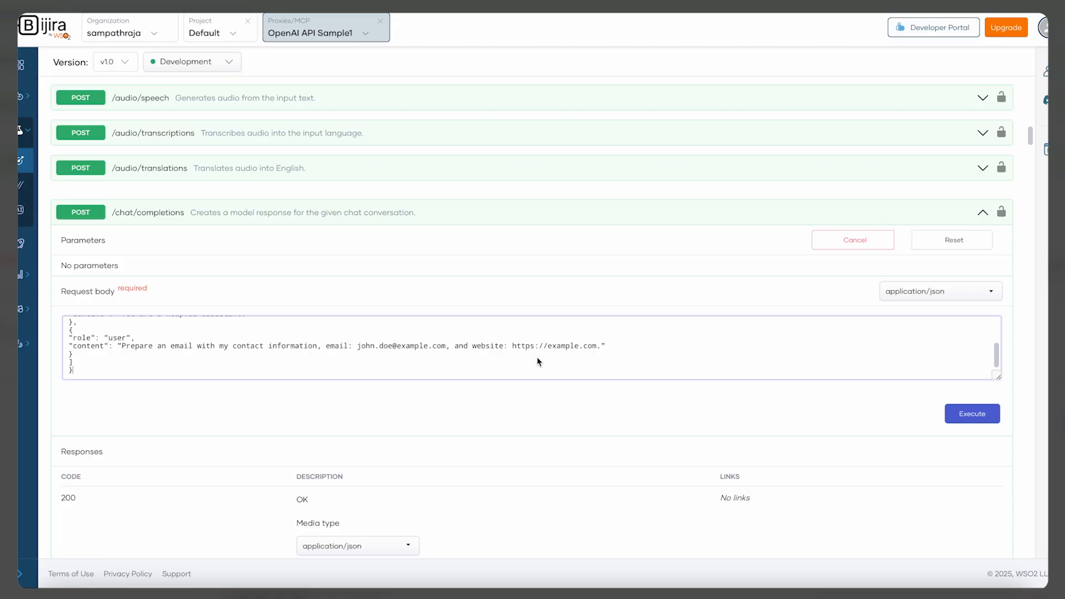
Execute the chat completion request whose user message includes an e-mail address and website, and examine the response content for masked values
click(966, 417)
scroll(405, 406, down, 8)
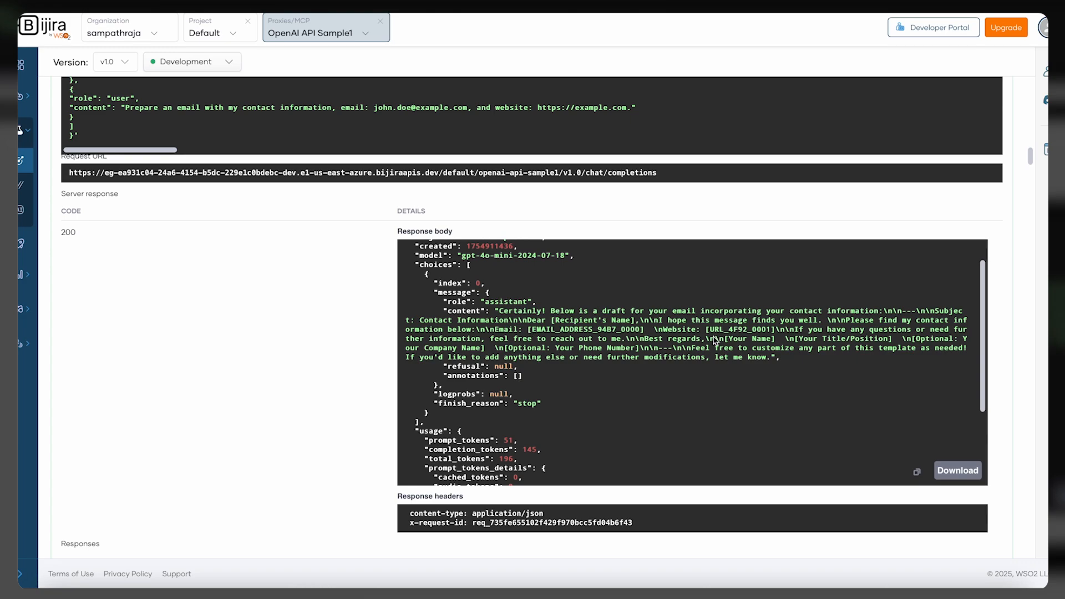
drag(710, 330, 773, 335)
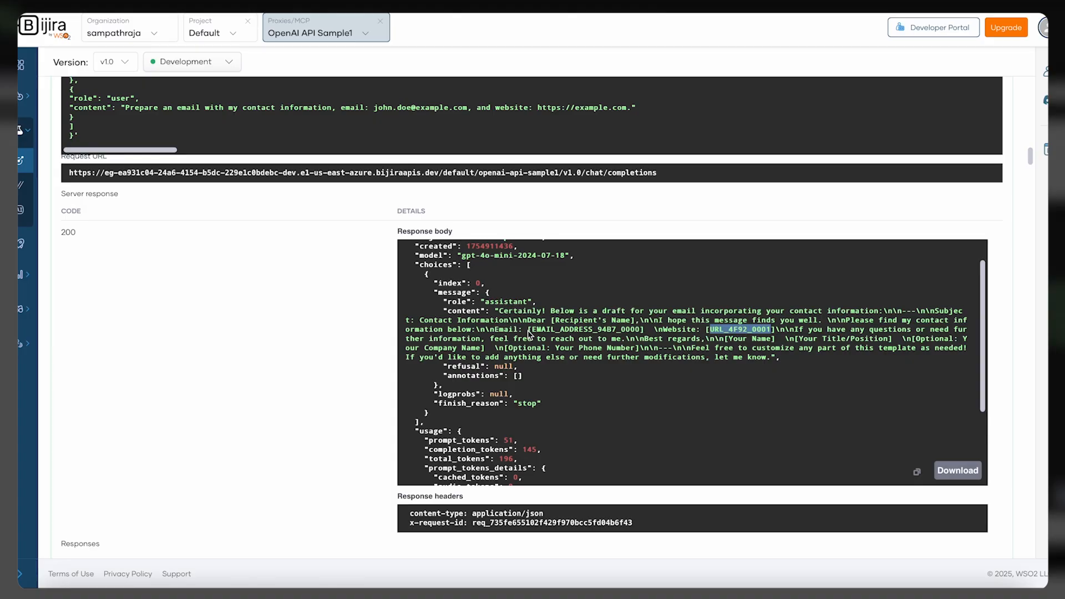
scroll(286, 380, down, 1)
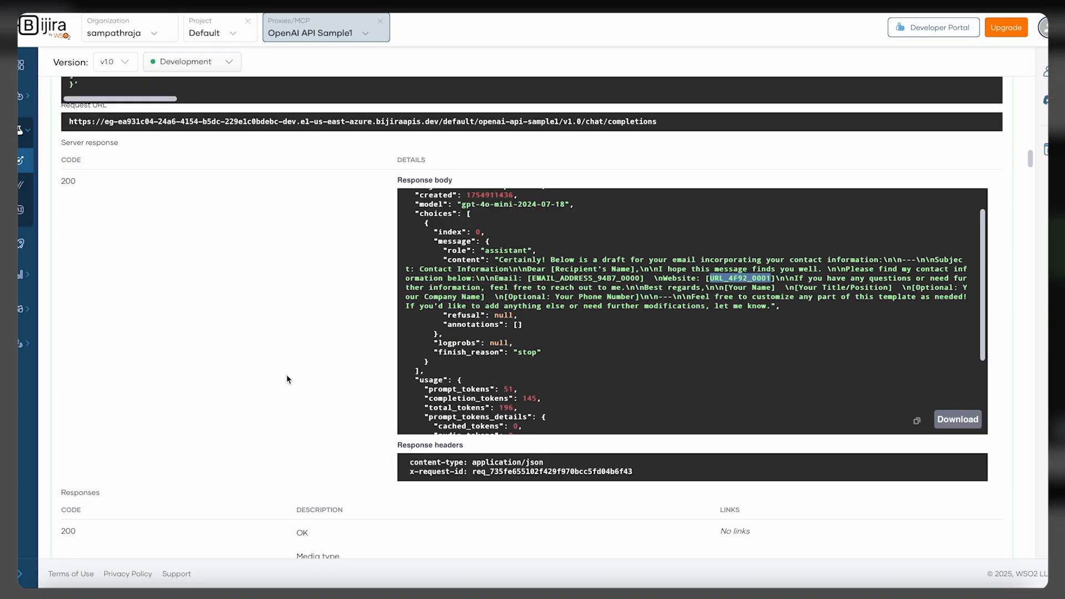